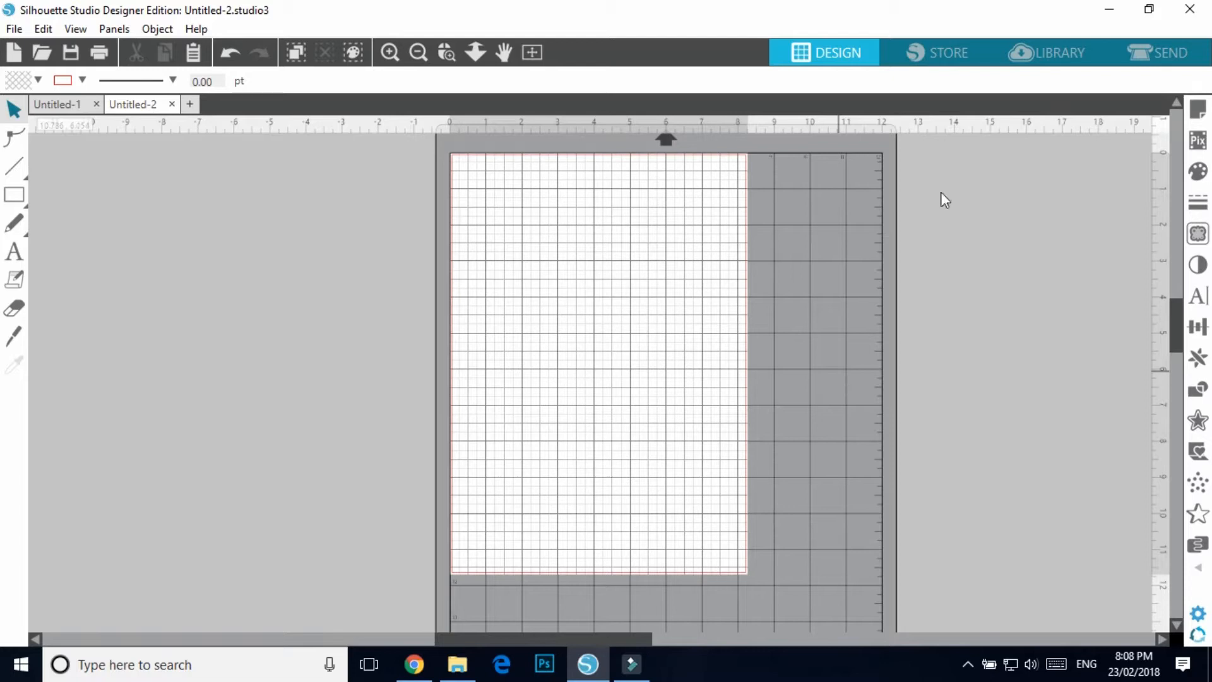
# Step: Open the design library and skip the Silhouette Cloud introduction
pyautogui.click(1054, 60)
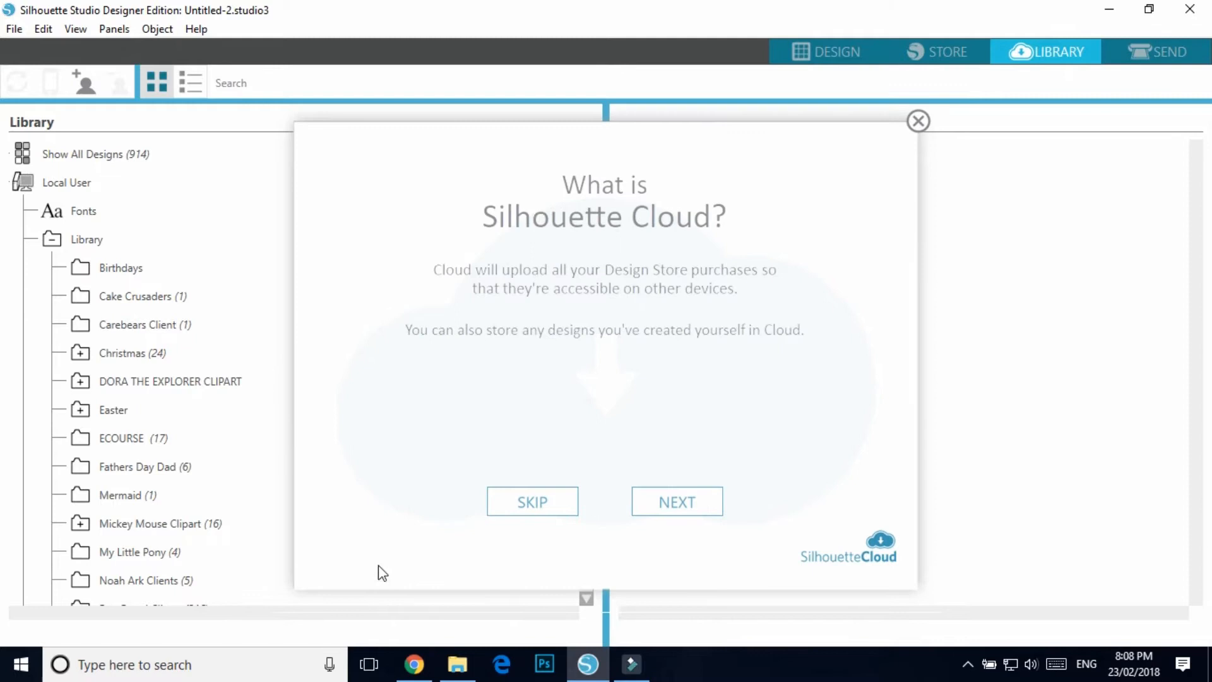
pyautogui.click(524, 507)
pyautogui.scroll(-1, 129, 327)
pyautogui.scroll(1, 403, 442)
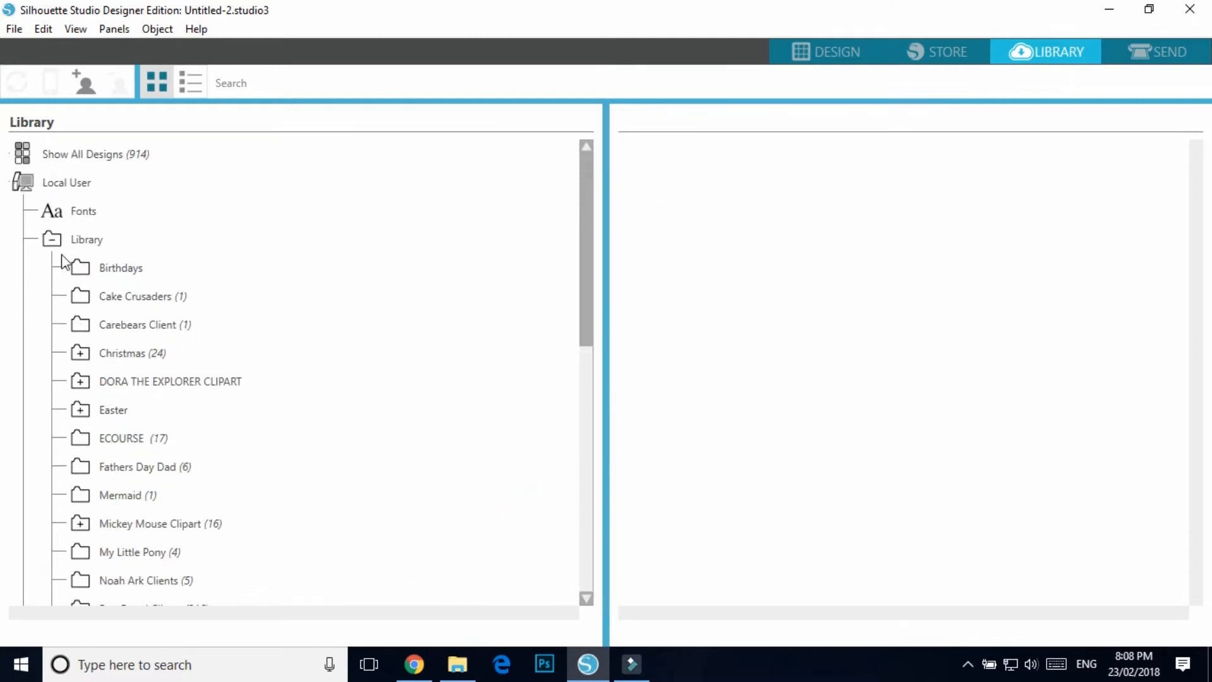
# Step: Create a new folder named Blaze in the local user's library
pyautogui.rightClick(80, 240)
pyautogui.click(138, 250)
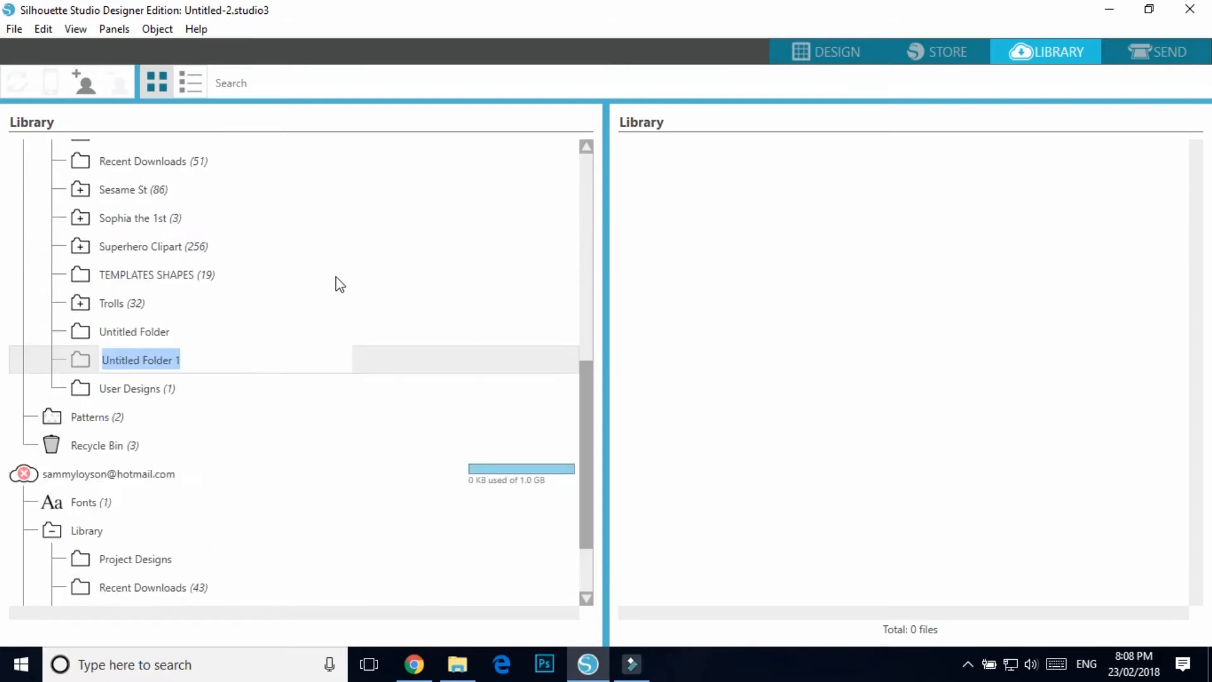
pyautogui.write('BLA')
pyautogui.press('BackSpace')
pyautogui.press('BackSpace')
pyautogui.press('BackSpace')
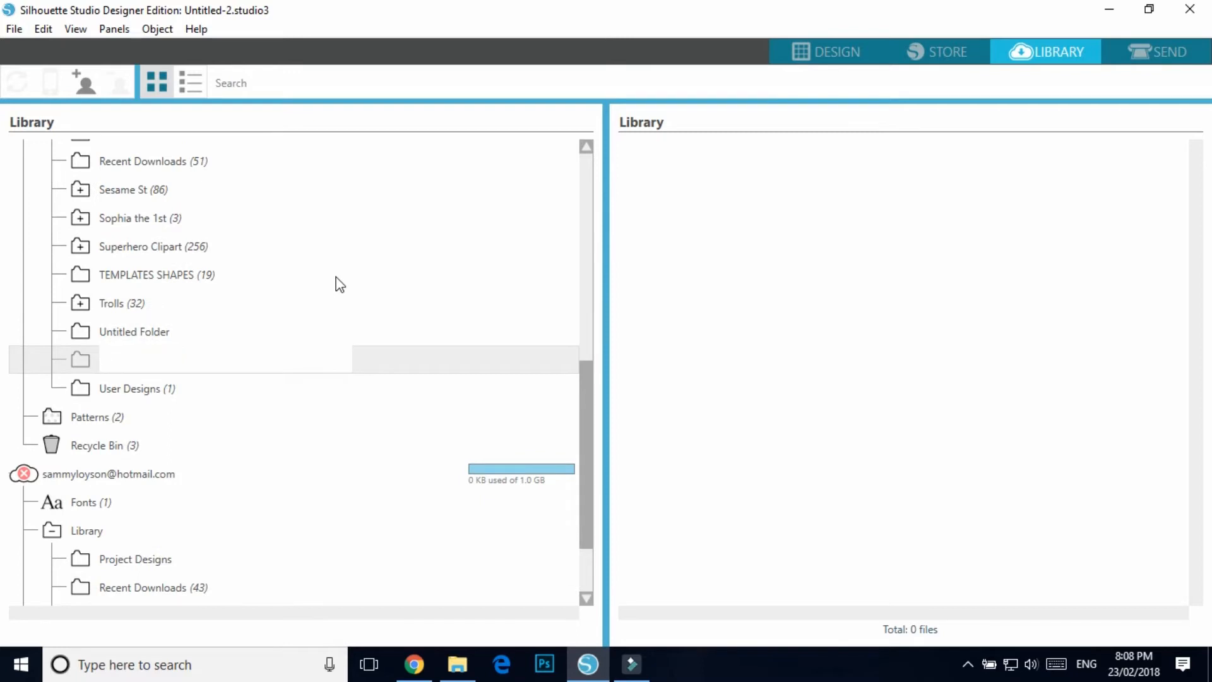
pyautogui.write('Blaze')
pyautogui.press('Return')
pyautogui.scroll(6, 314, 376)
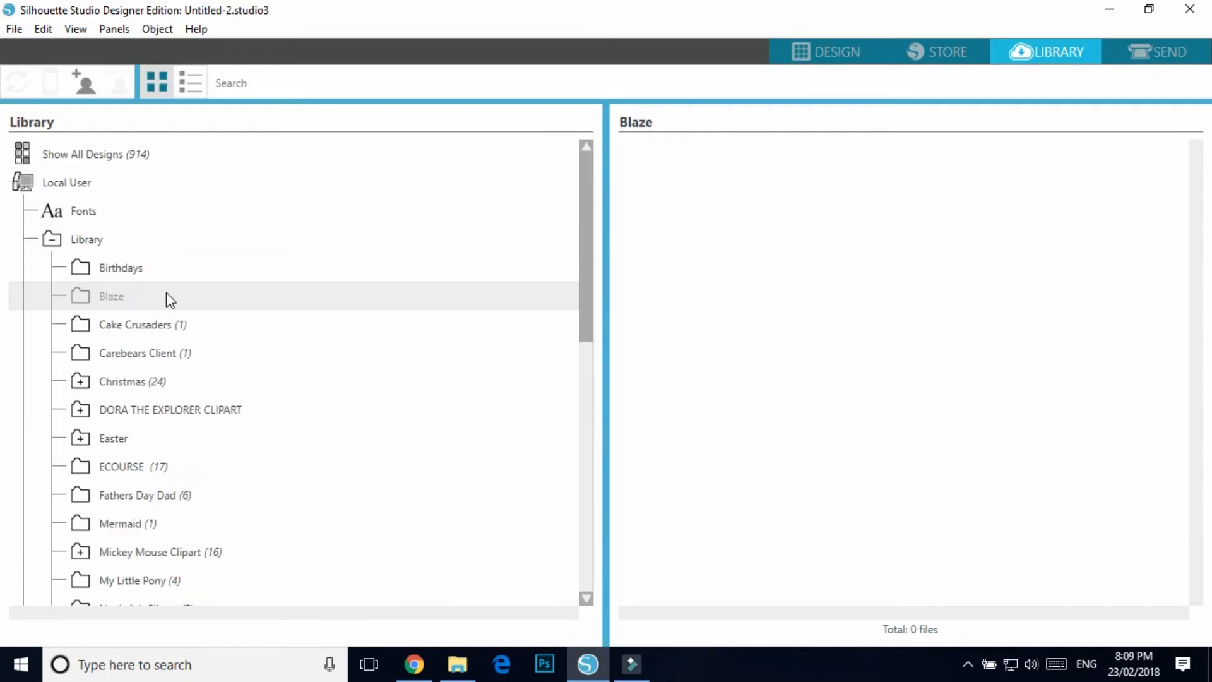
# Step: Switch to File Explorer and add all the images from its Blaze clipart folder to the library's Blaze folder
pyautogui.click(457, 664)
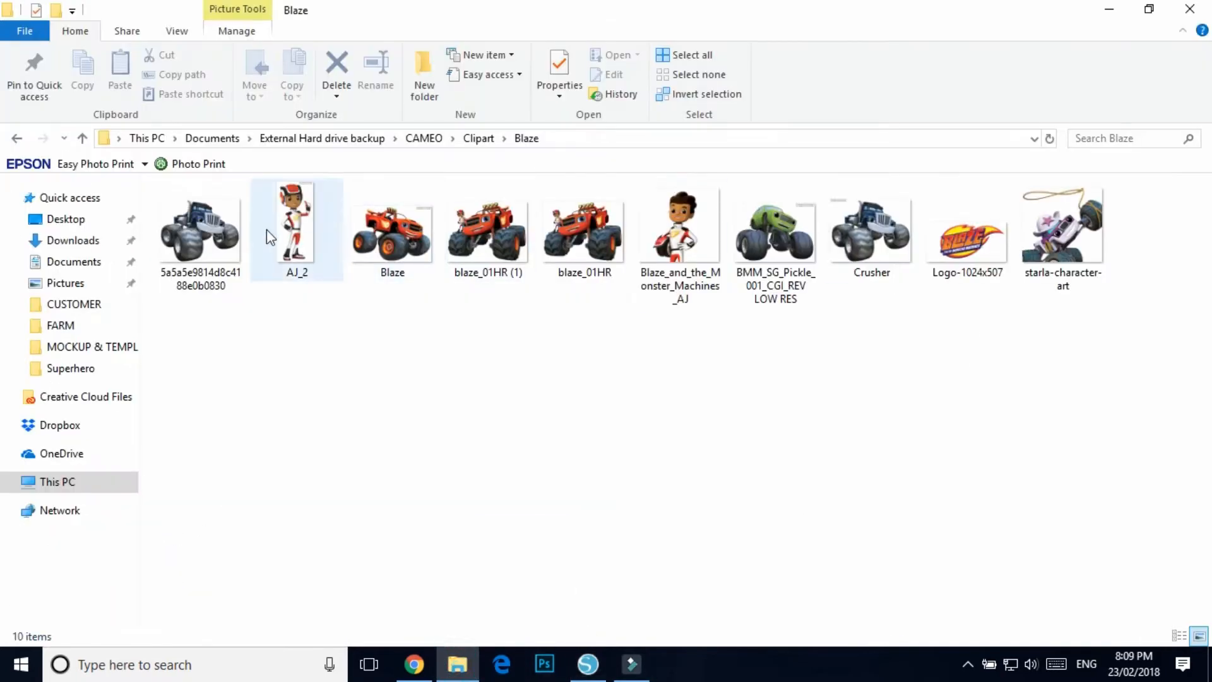
pyautogui.click(200, 228)
pyautogui.keyDown('shift'); pyautogui.click(1066, 245); pyautogui.keyUp('shift')
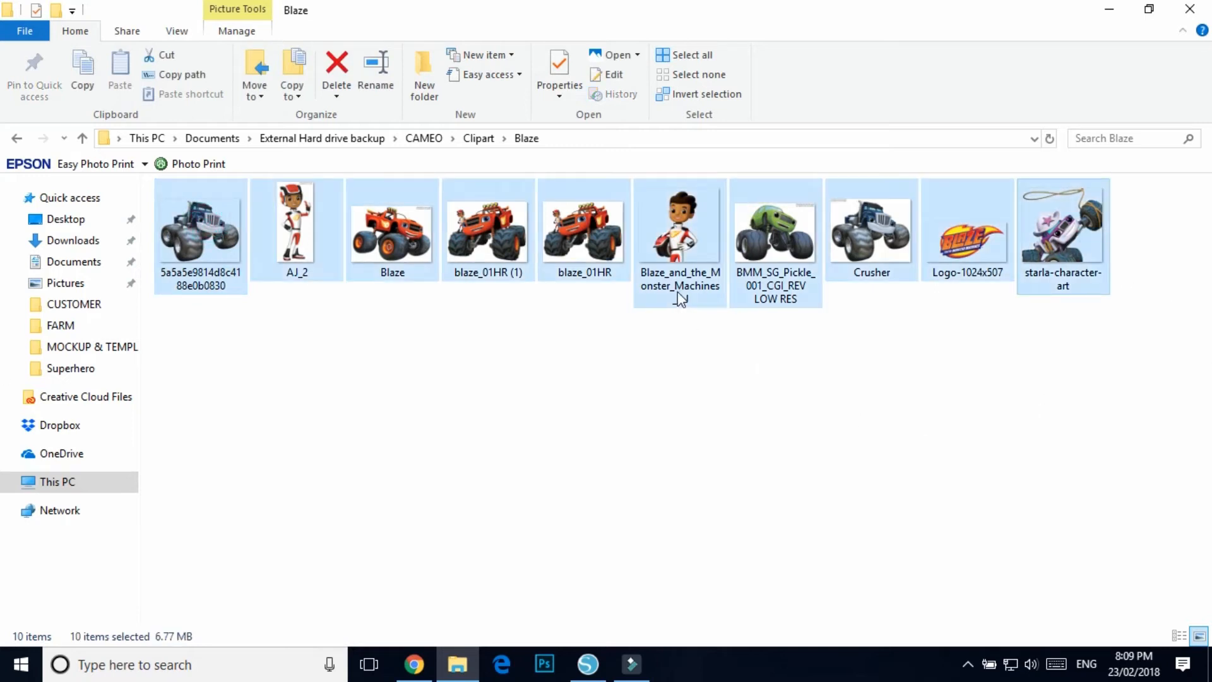
pyautogui.moveTo(679, 243); pyautogui.dragTo(751, 375)
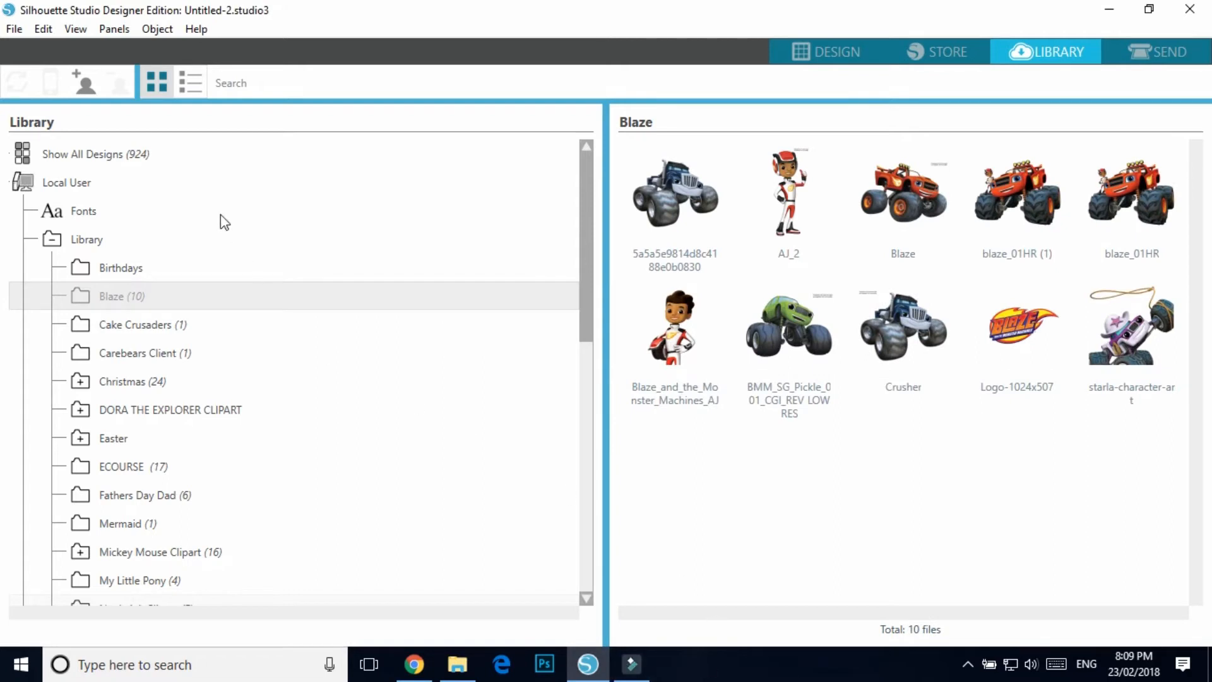
# Step: Return to the design page and insert the Blaze truck image from File Explorer
pyautogui.click(857, 56)
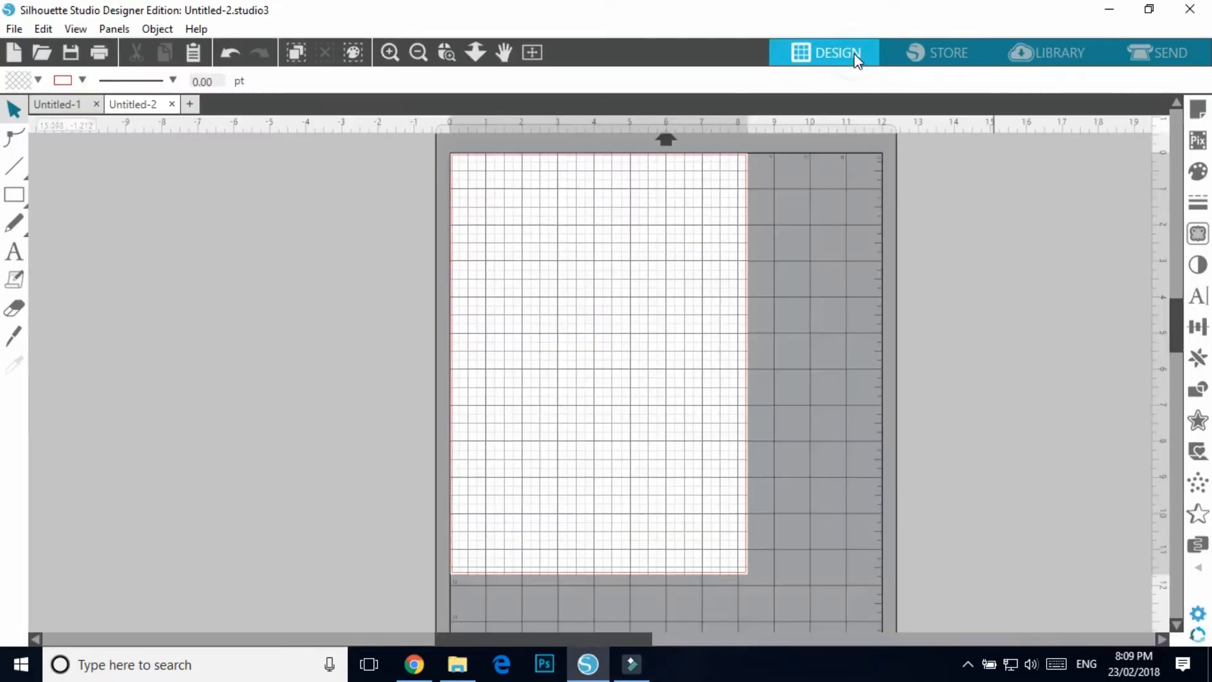
pyautogui.click(457, 664)
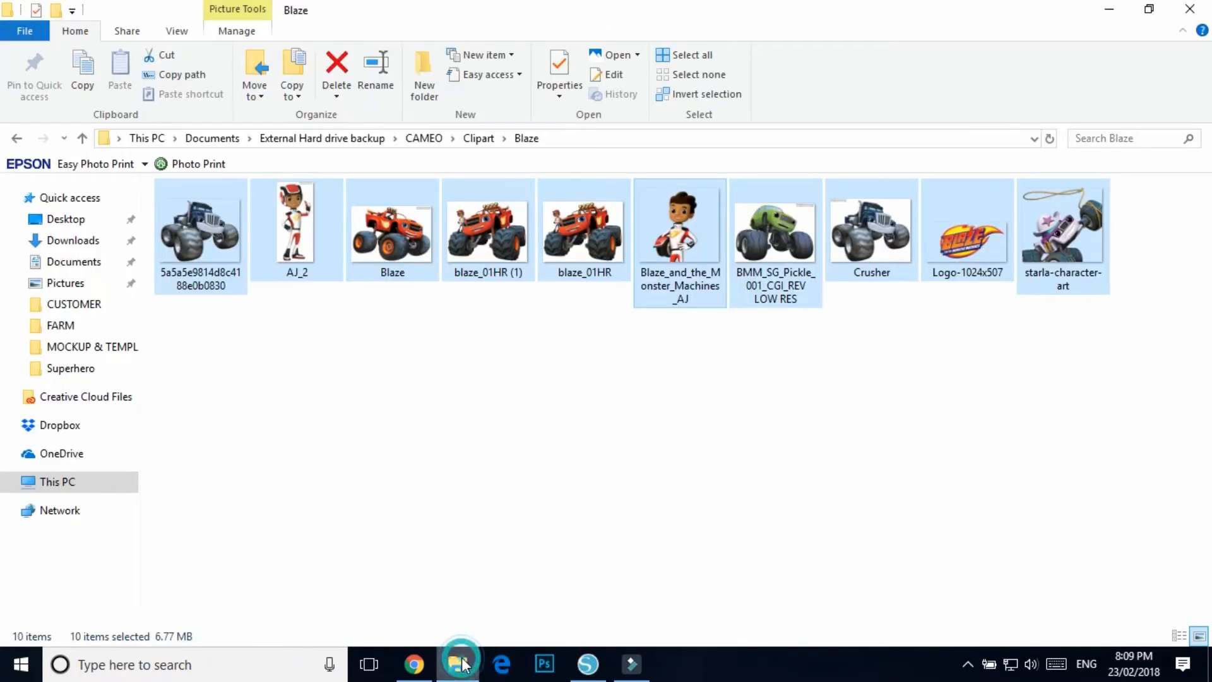
pyautogui.click(388, 263)
pyautogui.moveTo(396, 224); pyautogui.dragTo(614, 370)
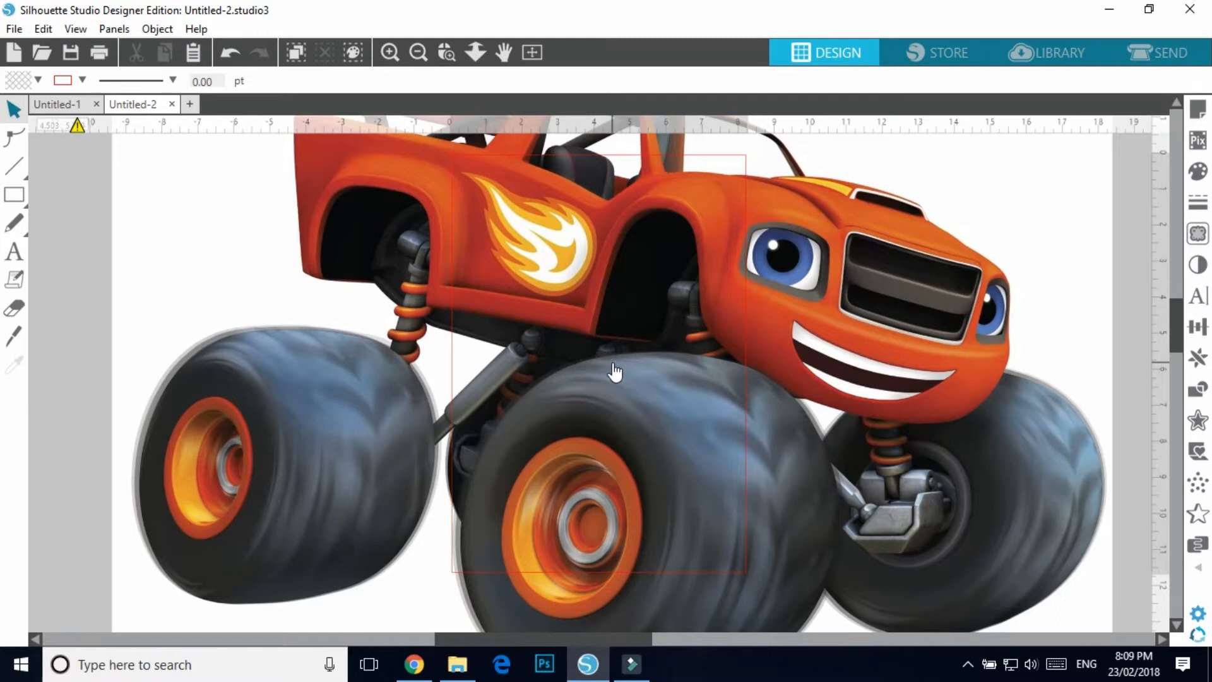
# Step: Scale the truck image down to about 12.7 by 8.8 in and place it over the page's left edge
pyautogui.moveTo(671, 321); pyautogui.dragTo(663, 442)
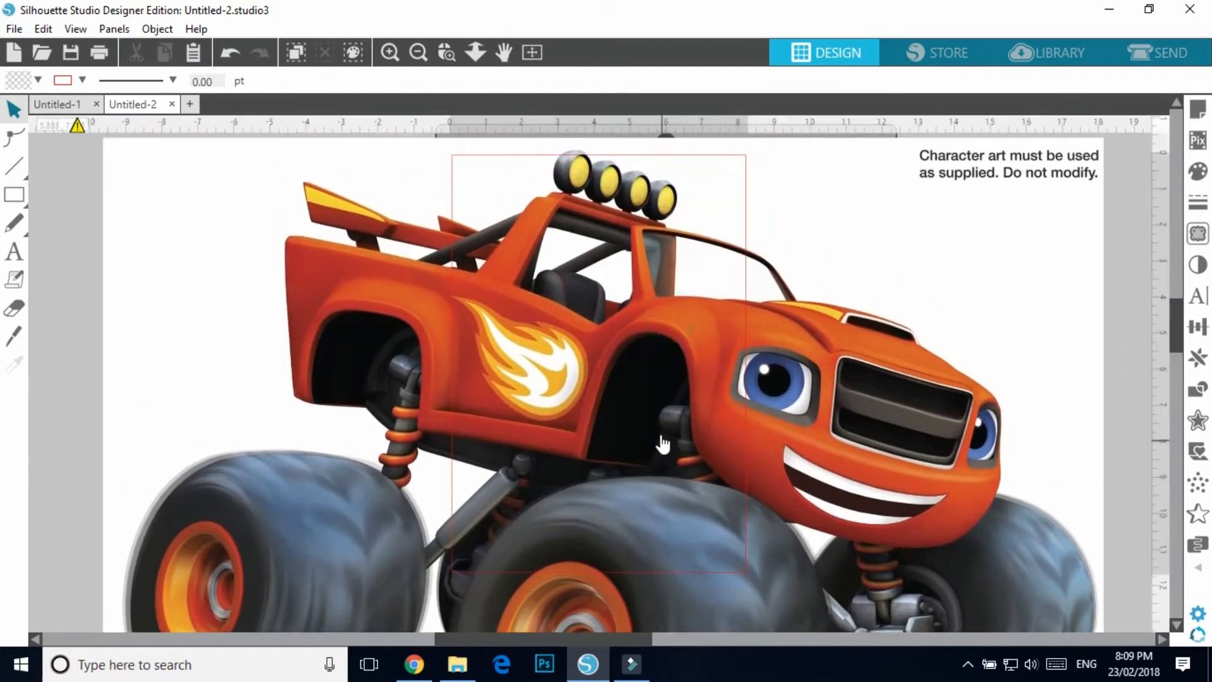
pyautogui.click(297, 279)
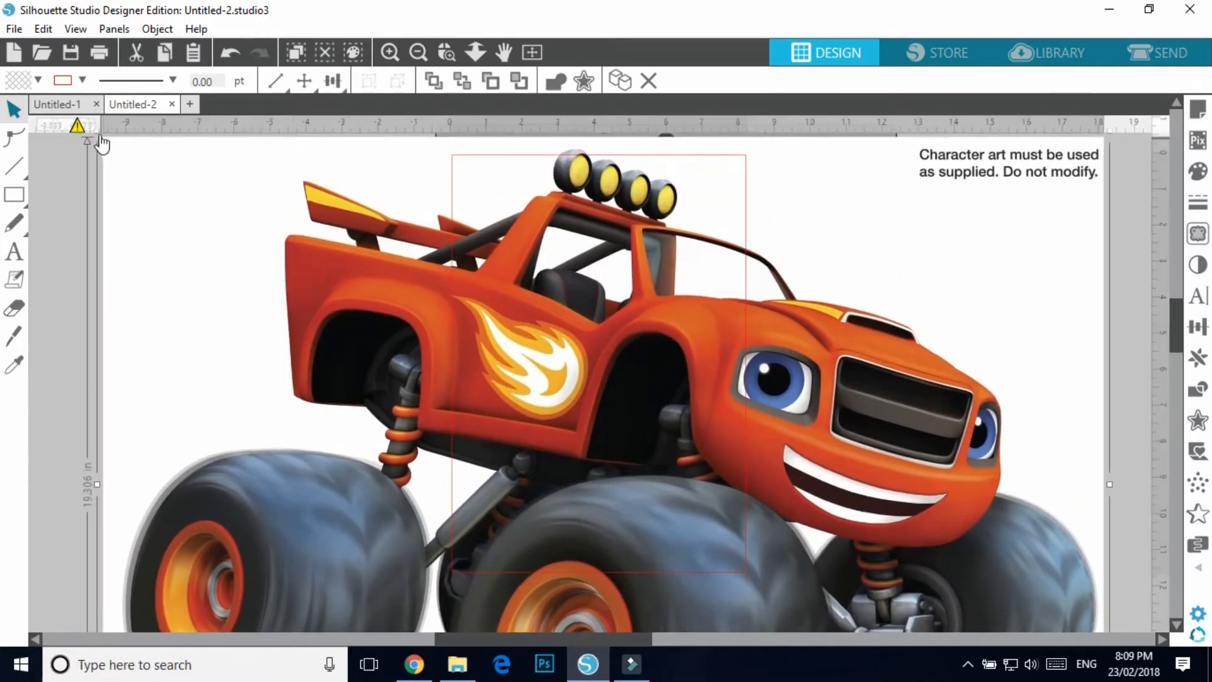
pyautogui.moveTo(98, 131); pyautogui.dragTo(530, 441)
pyautogui.moveTo(669, 519); pyautogui.dragTo(280, 274)
pyautogui.moveTo(157, 208); pyautogui.dragTo(286, 292)
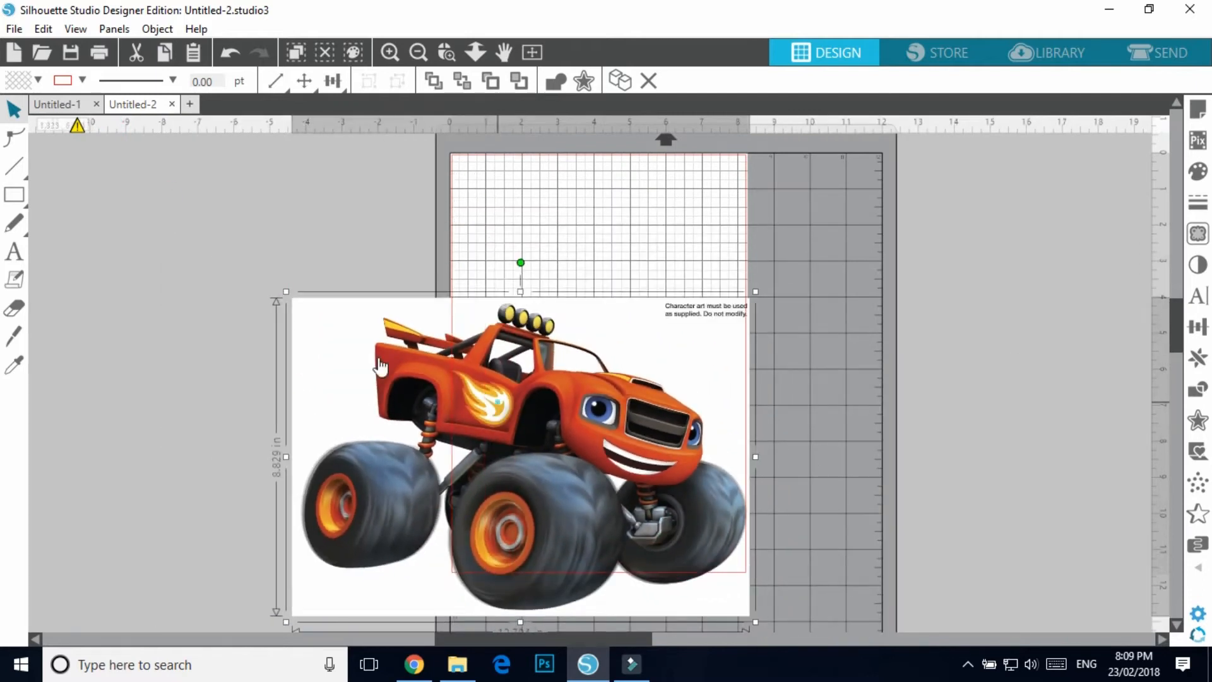
pyautogui.moveTo(467, 401); pyautogui.dragTo(249, 279)
pyautogui.click(620, 324)
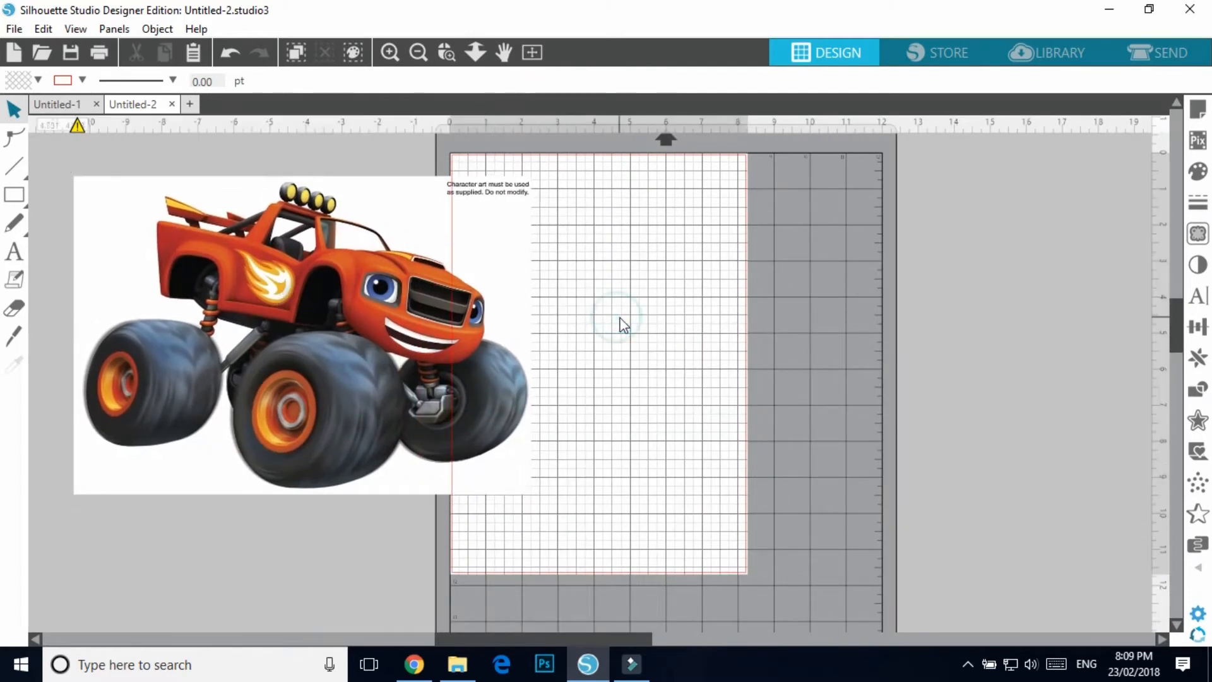
# Step: Open the Blaze image from the library's Blaze folder as a separate document, and close that document
pyautogui.click(1064, 50)
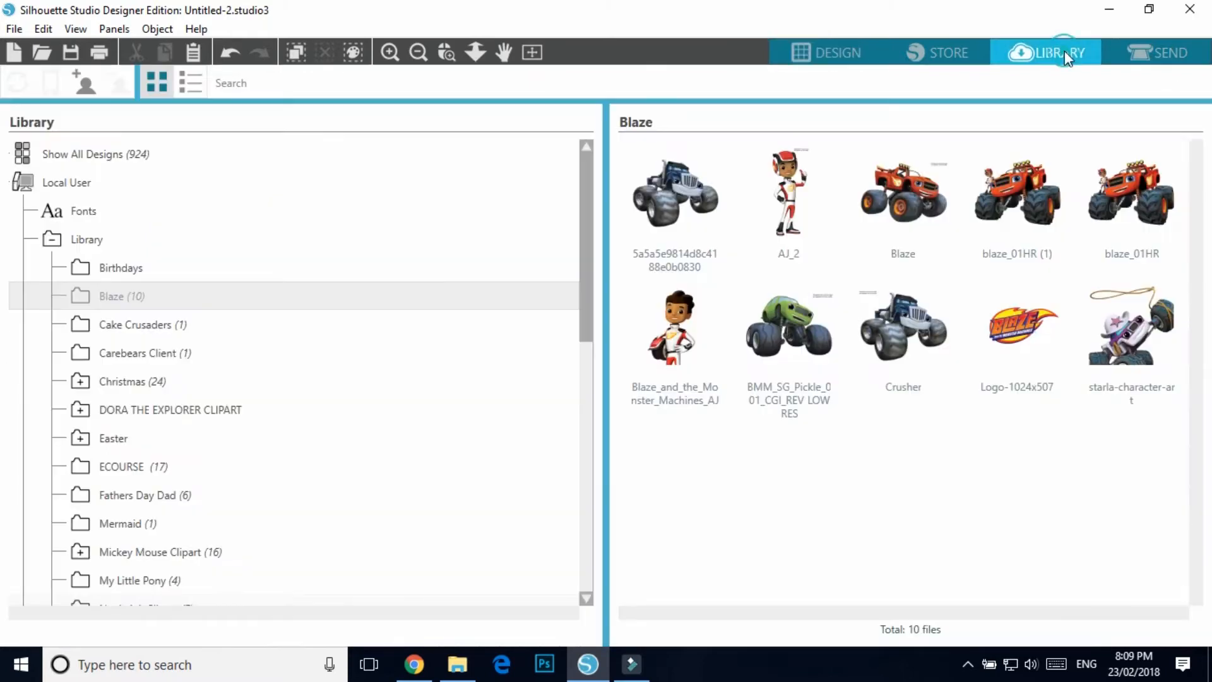
pyautogui.doubleClick(927, 195)
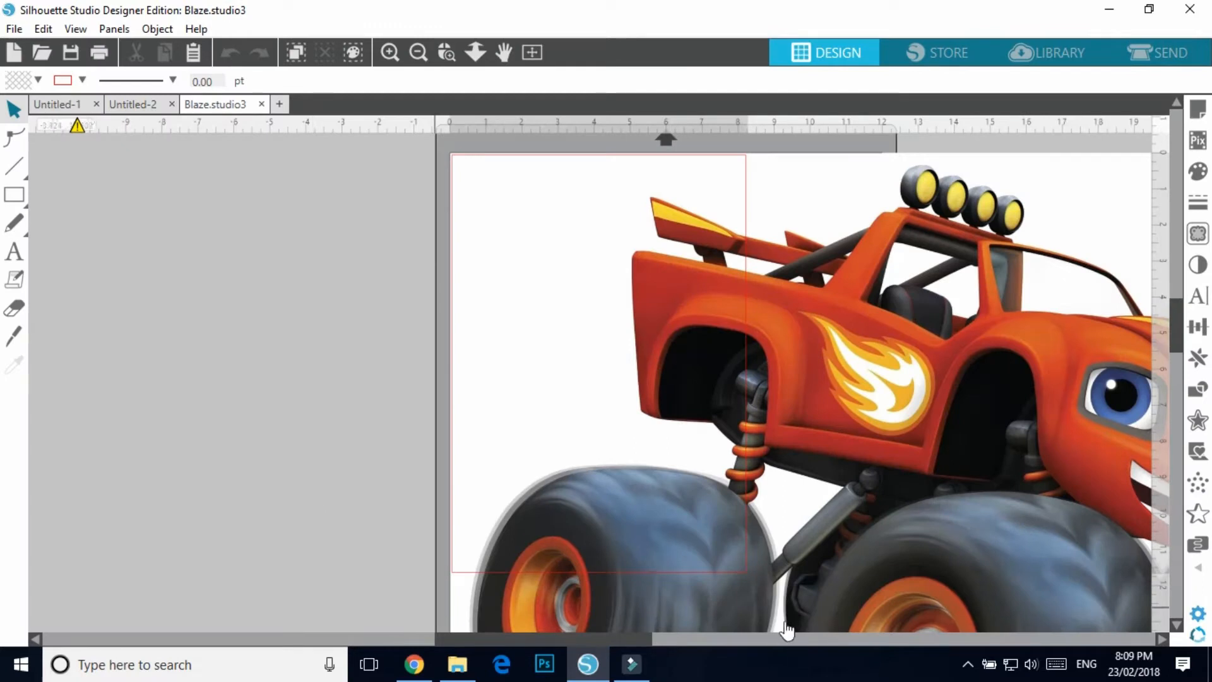
pyautogui.click(260, 105)
# Step: Nudge the truck image slightly upward and check its width and height
pyautogui.moveTo(314, 278)
pyautogui.mouseDown()
pyautogui.moveTo(523, 361)
pyautogui.moveTo(325, 265)
pyautogui.moveTo(320, 277)
pyautogui.mouseUp()
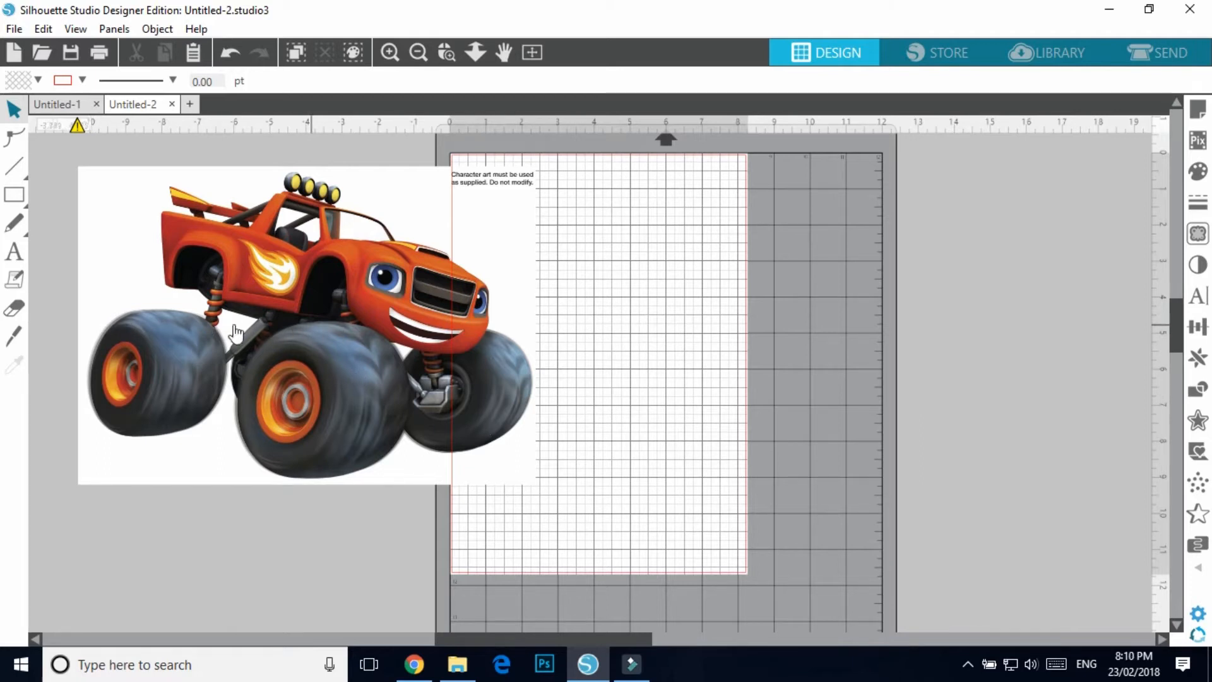
pyautogui.click(109, 322)
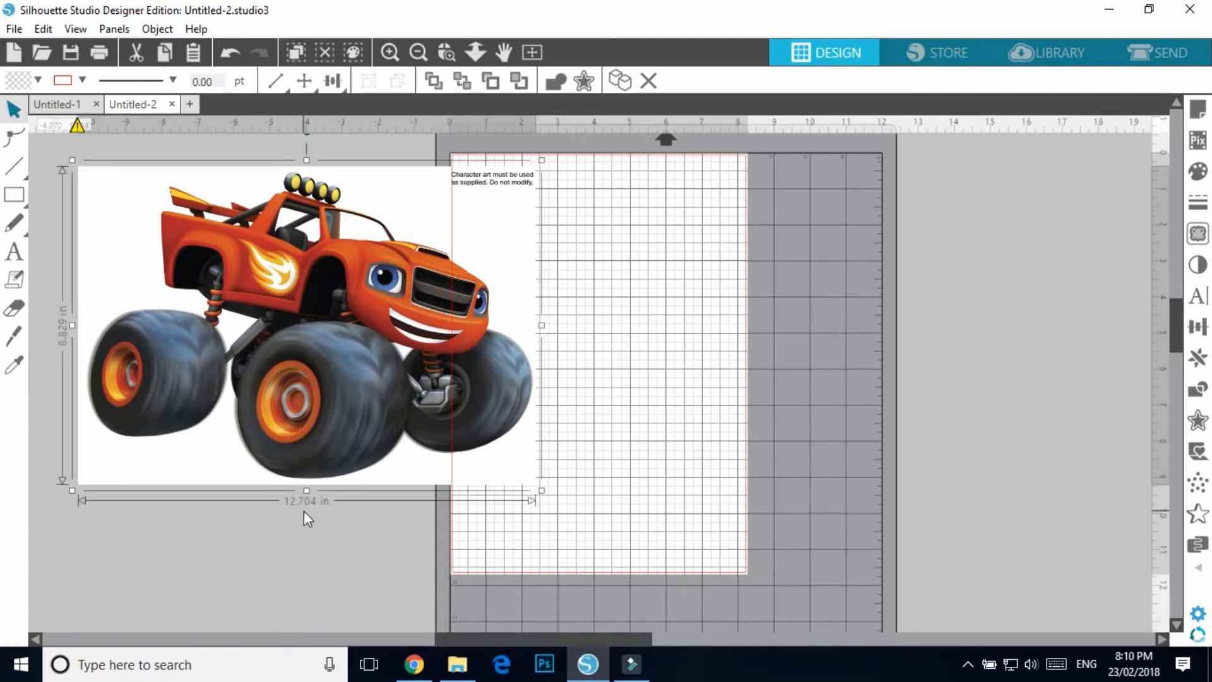
pyautogui.click(693, 211)
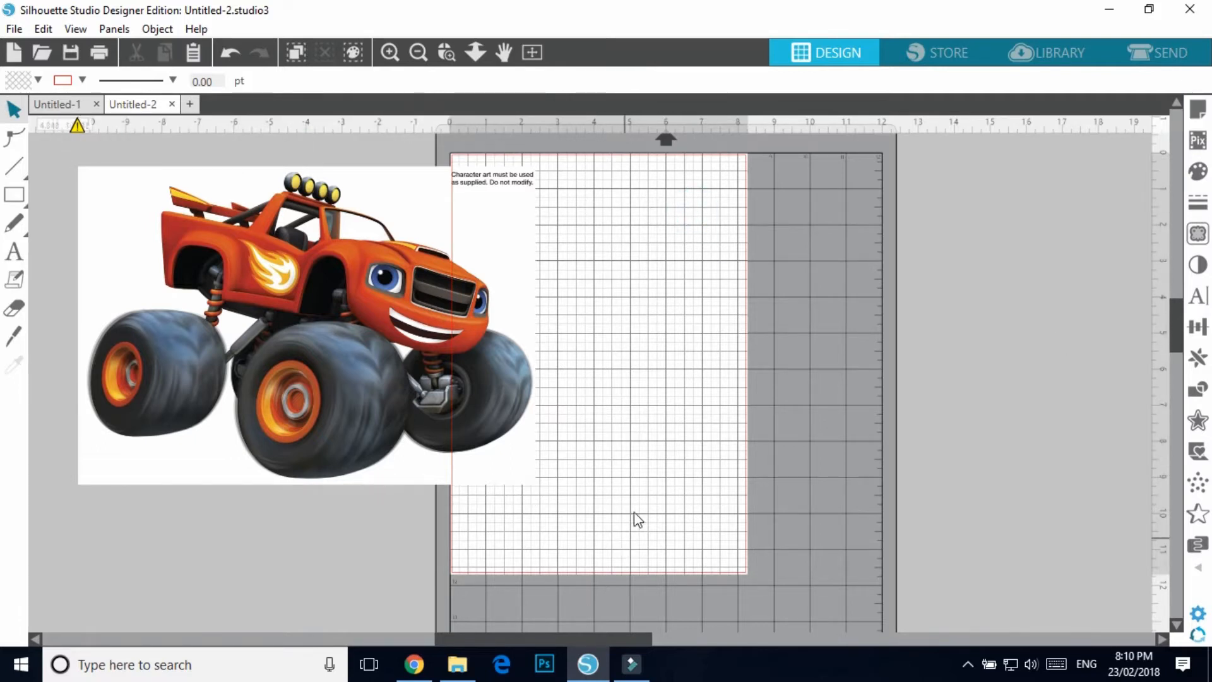
# Step: Set the page size to A3 (297.0 x 420.0 mm) in the page setup
pyautogui.click(1200, 113)
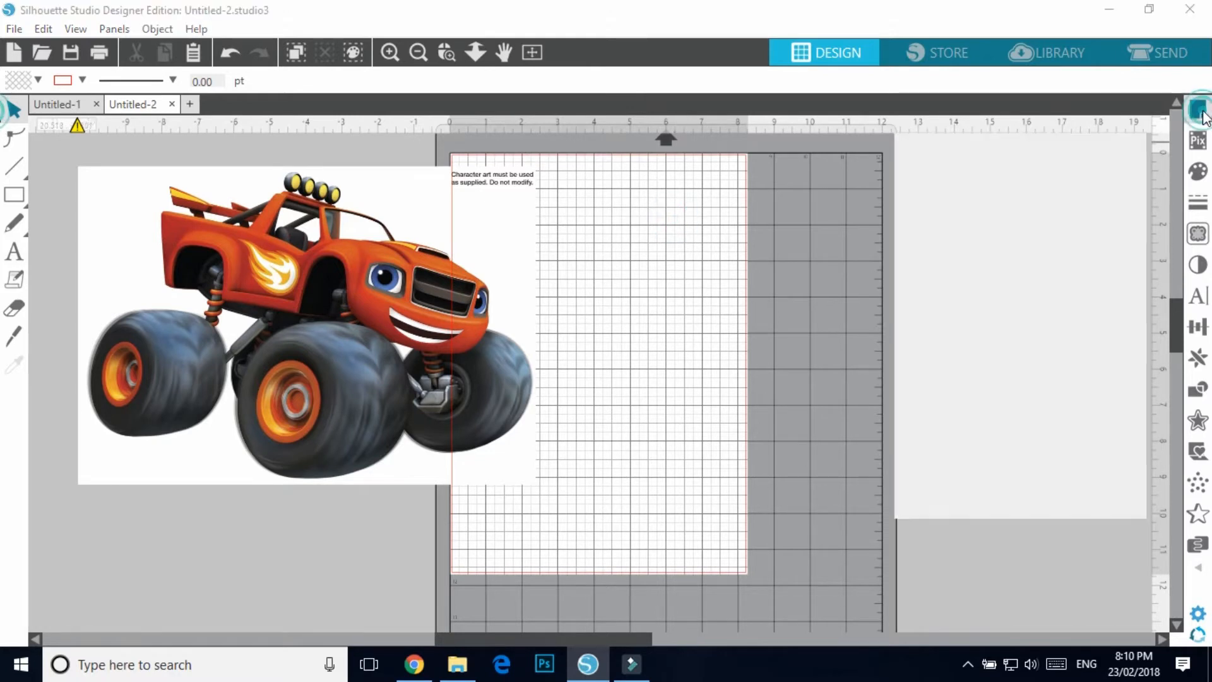
pyautogui.click(1085, 214)
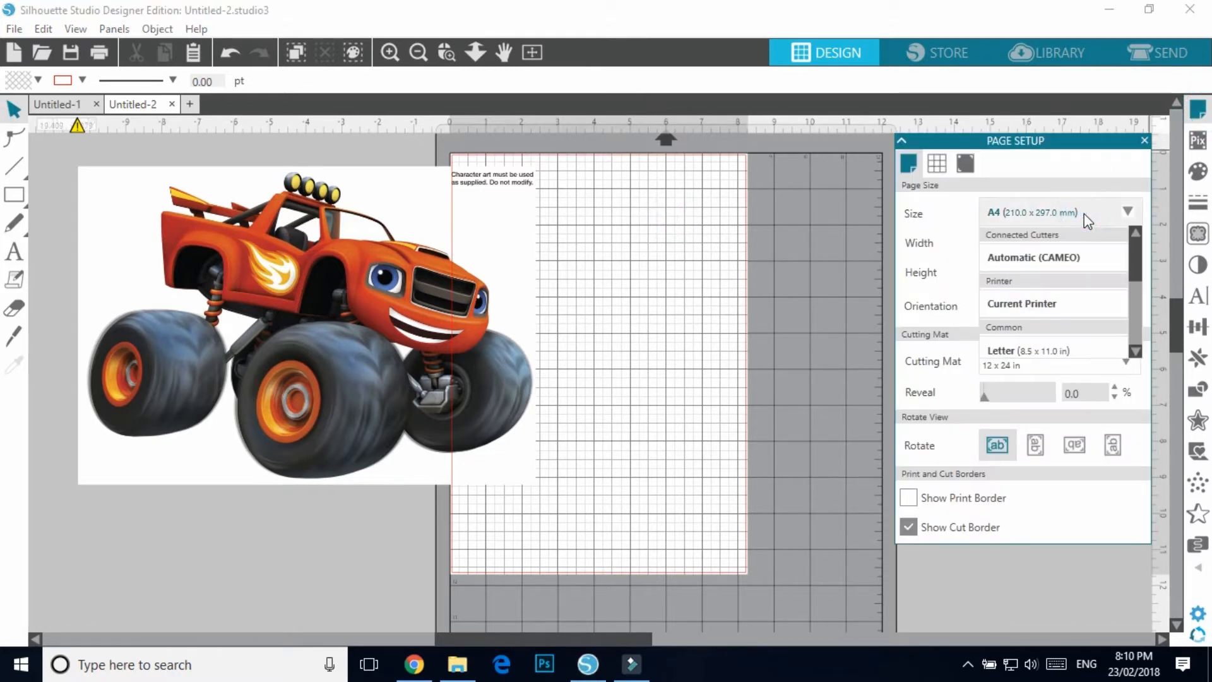
pyautogui.scroll(-1, 1072, 275)
pyautogui.scroll(-3, 1072, 275)
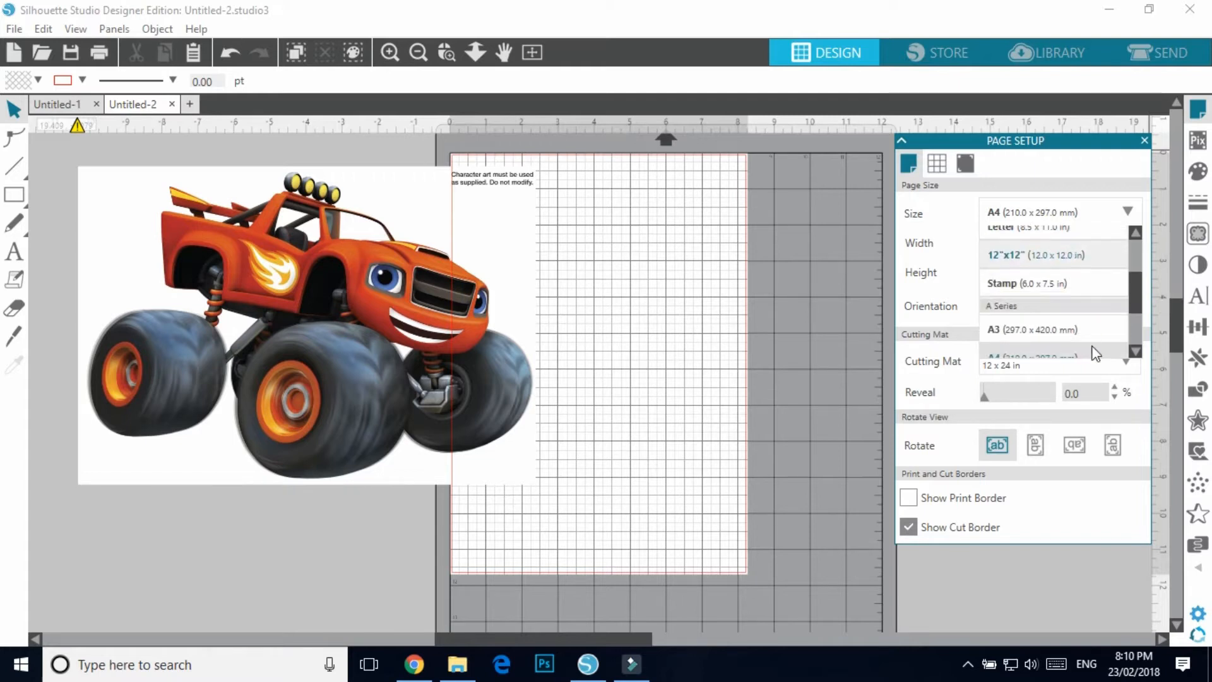
pyautogui.click(1019, 327)
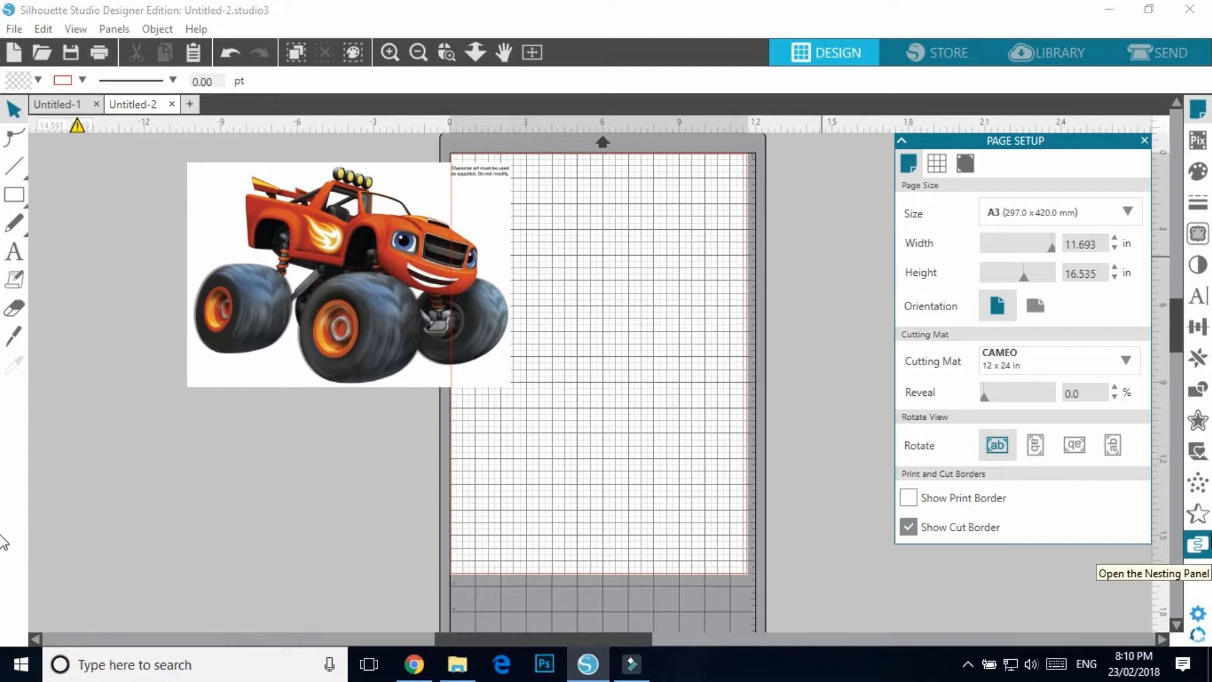
# Step: Move the truck image onto the page and rotate it 90° clockwise
pyautogui.click(382, 256)
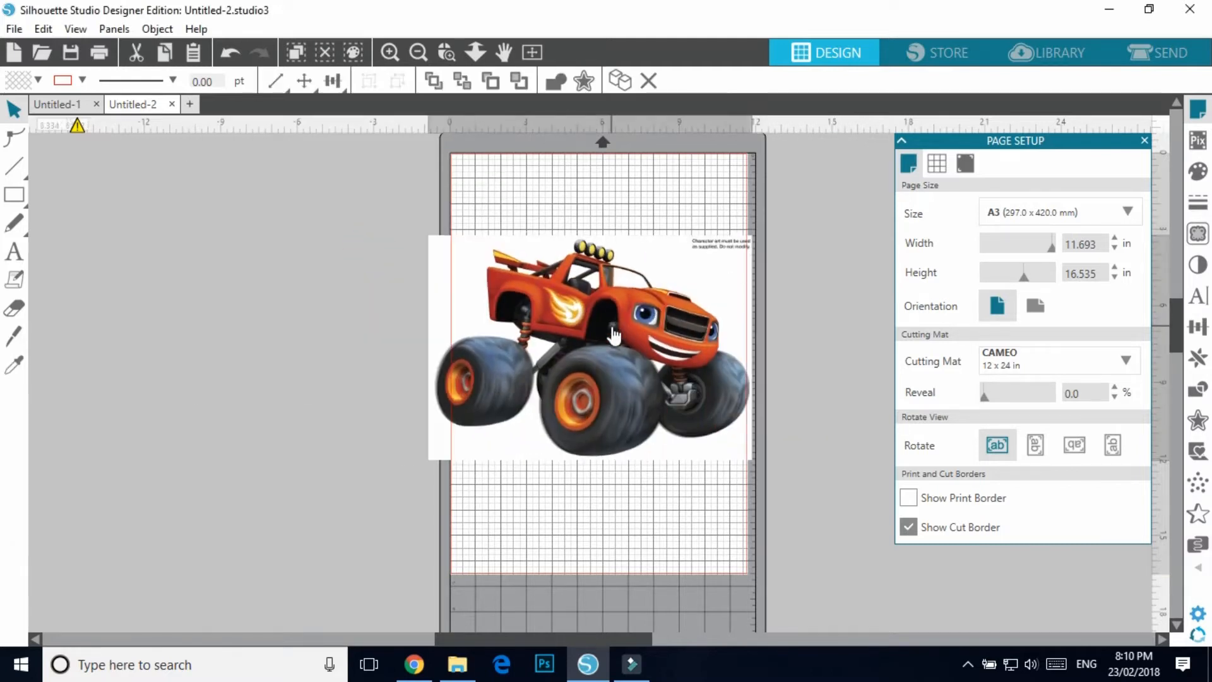
pyautogui.moveTo(591, 198); pyautogui.dragTo(671, 350)
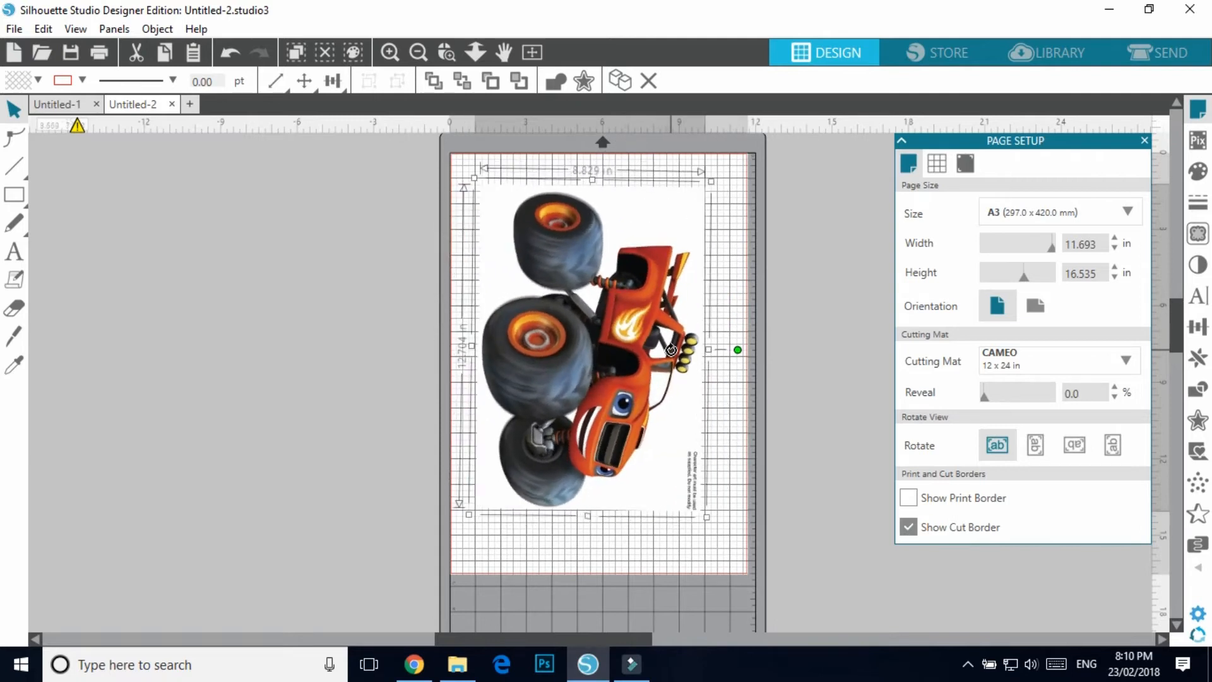
# Step: Enlarge the rotated truck image to about 11.2 by 16.1 in and position it to fill the A3 page
pyautogui.moveTo(469, 515); pyautogui.dragTo(444, 577)
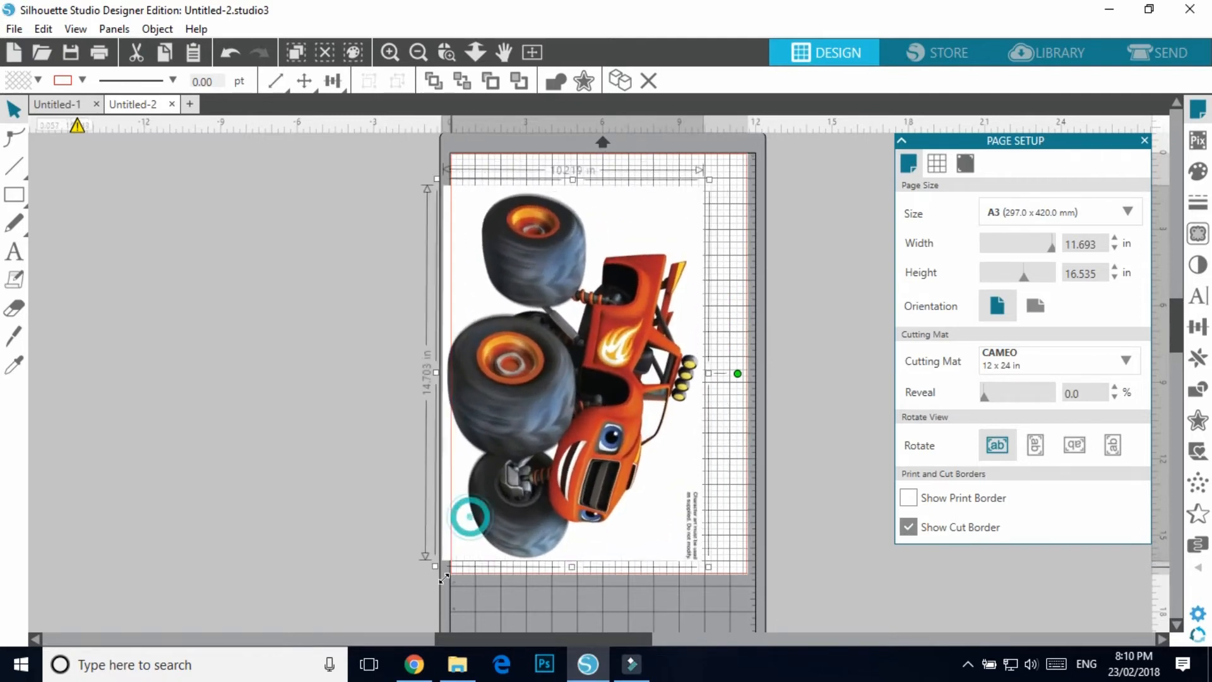
pyautogui.moveTo(642, 255); pyautogui.dragTo(681, 228)
pyautogui.moveTo(471, 547); pyautogui.dragTo(454, 576)
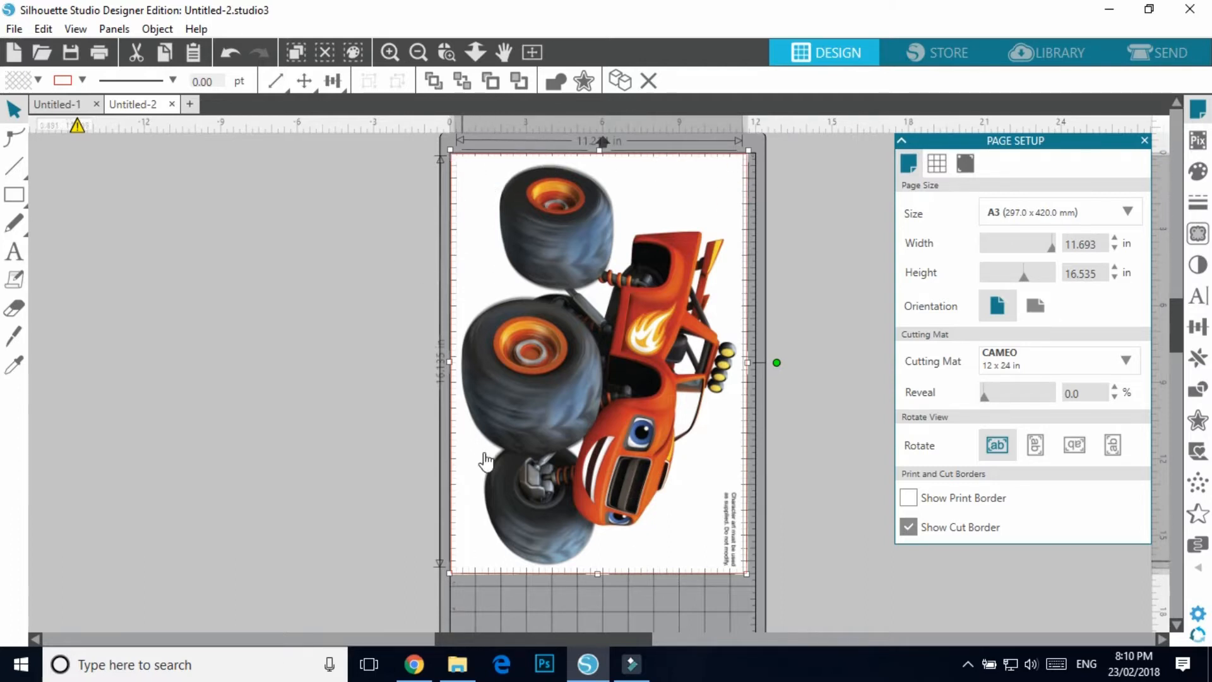
pyautogui.click(840, 376)
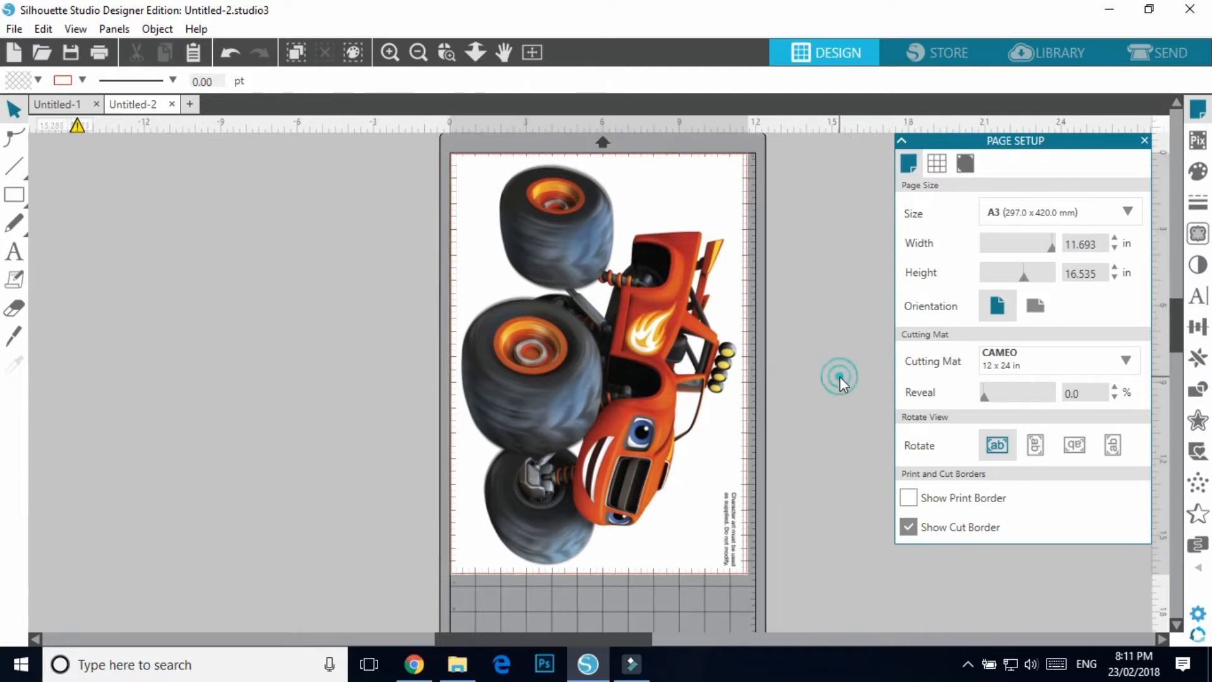
# Step: Move the truck image off the page's left side and back onto the page
pyautogui.click(652, 353)
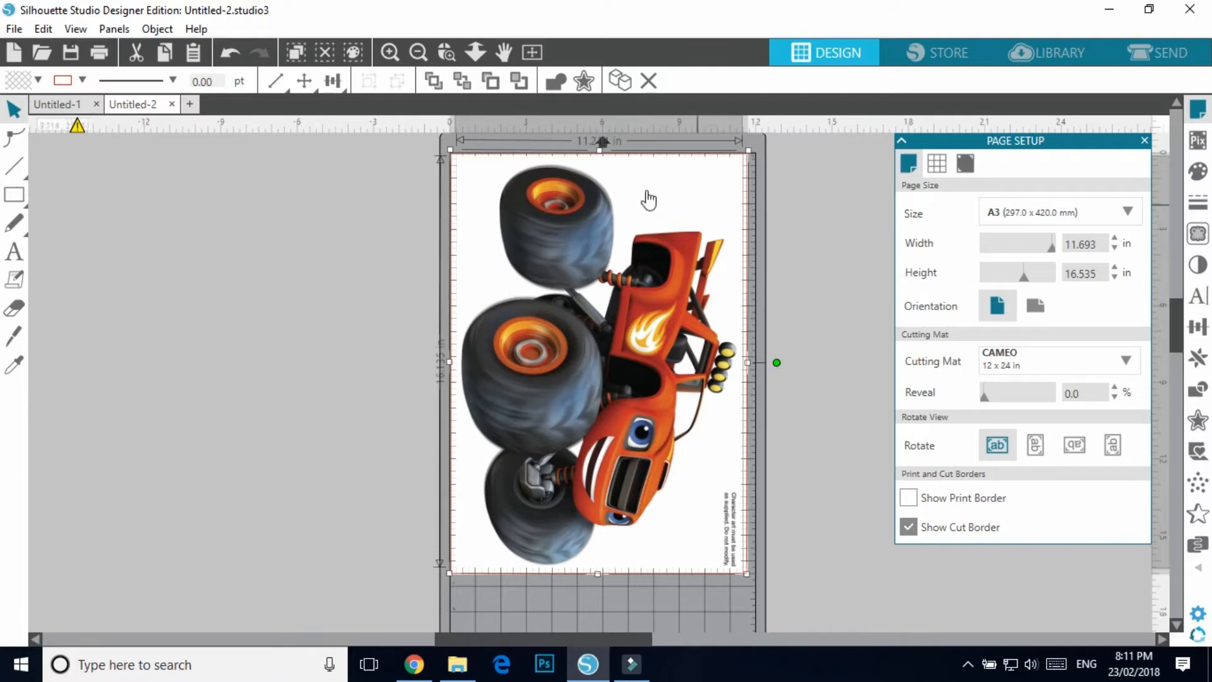
pyautogui.moveTo(672, 234); pyautogui.dragTo(395, 245)
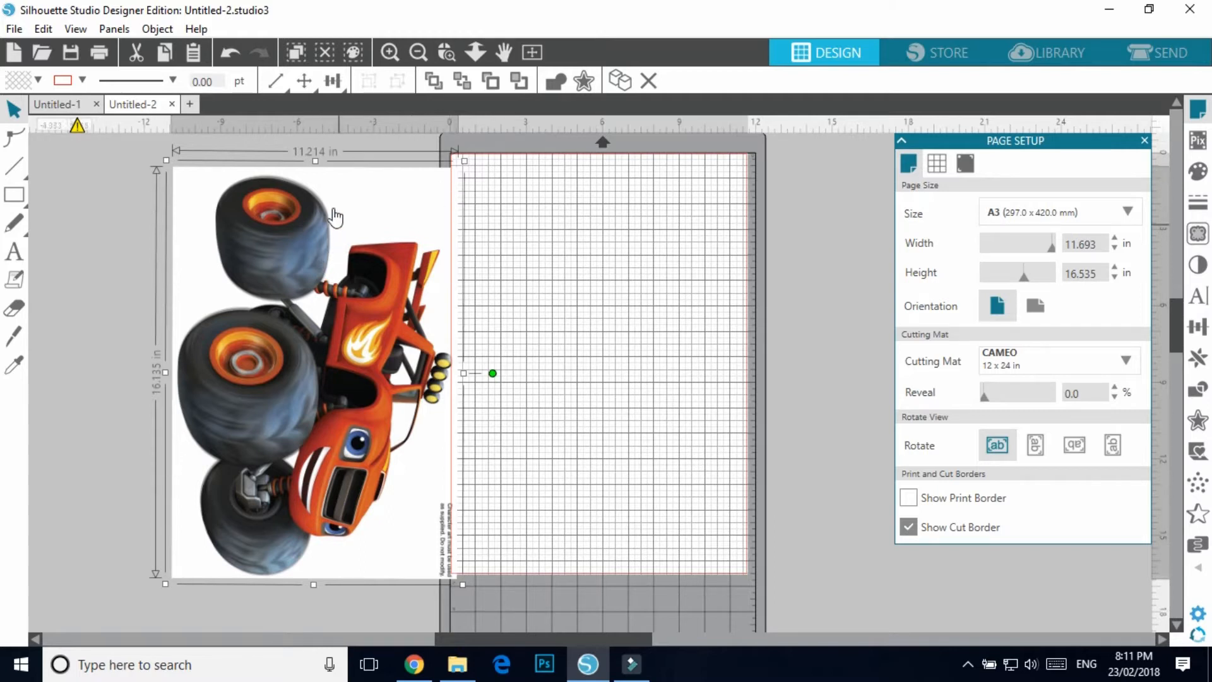
pyautogui.moveTo(306, 422); pyautogui.dragTo(597, 423)
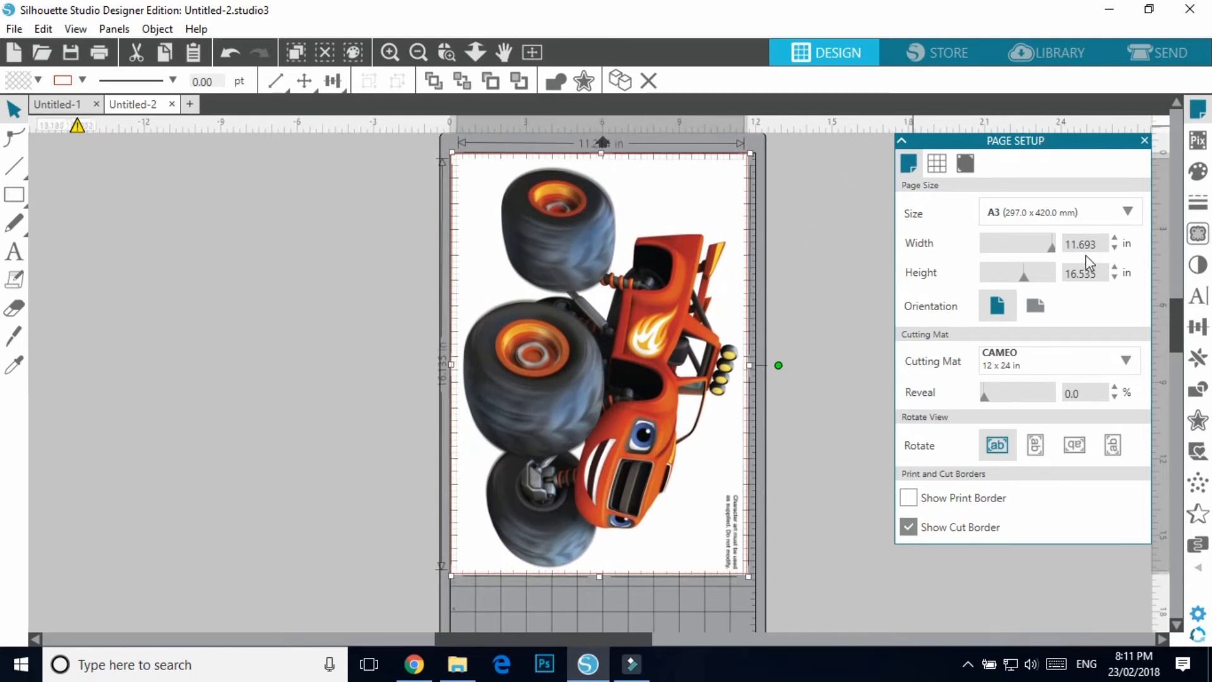
# Step: Select a trace area of about 11.3 by 16.1 in around the truck image and set the trace threshold to 90%
pyautogui.click(1197, 235)
pyautogui.click(961, 212)
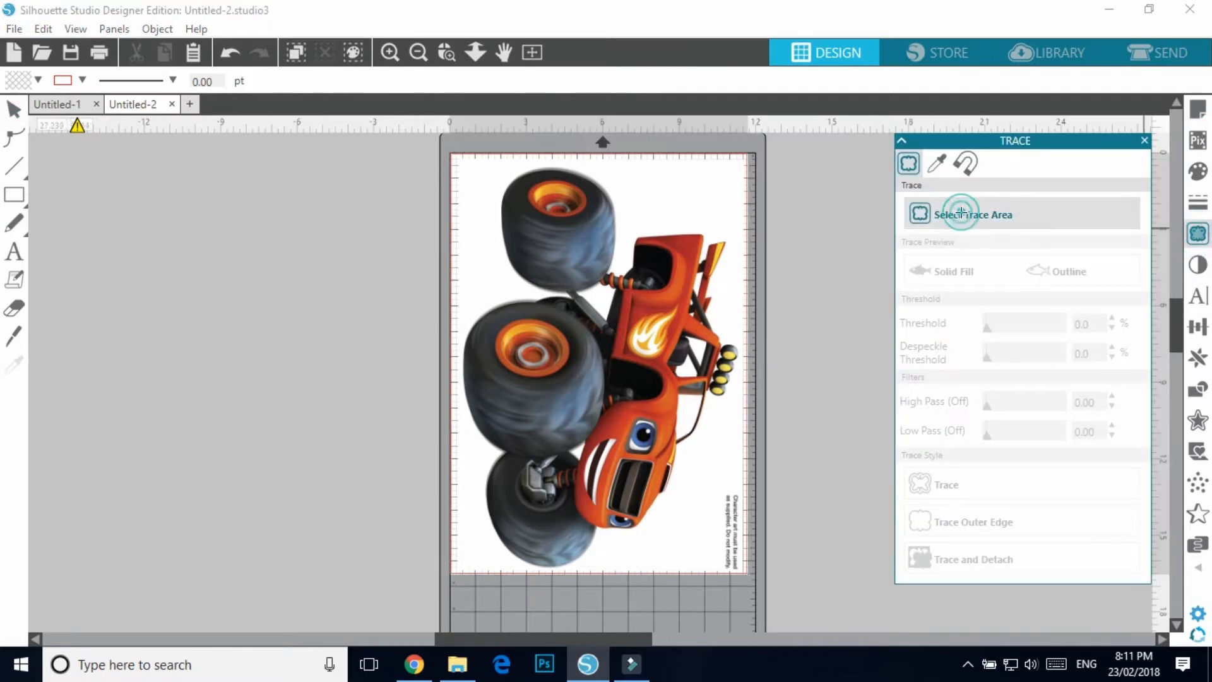
pyautogui.moveTo(458, 161)
pyautogui.mouseDown()
pyautogui.moveTo(564, 199)
pyautogui.moveTo(707, 288)
pyautogui.moveTo(747, 386)
pyautogui.moveTo(747, 573)
pyautogui.mouseUp()
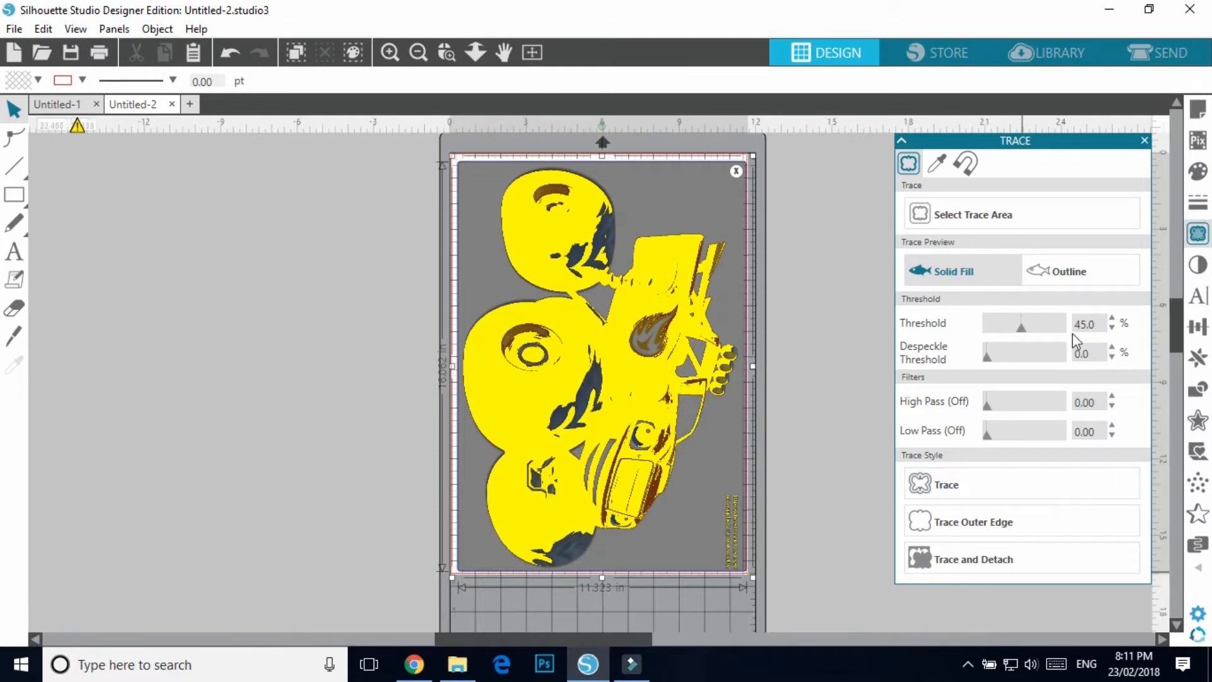
pyautogui.moveTo(1022, 333); pyautogui.dragTo(1056, 336)
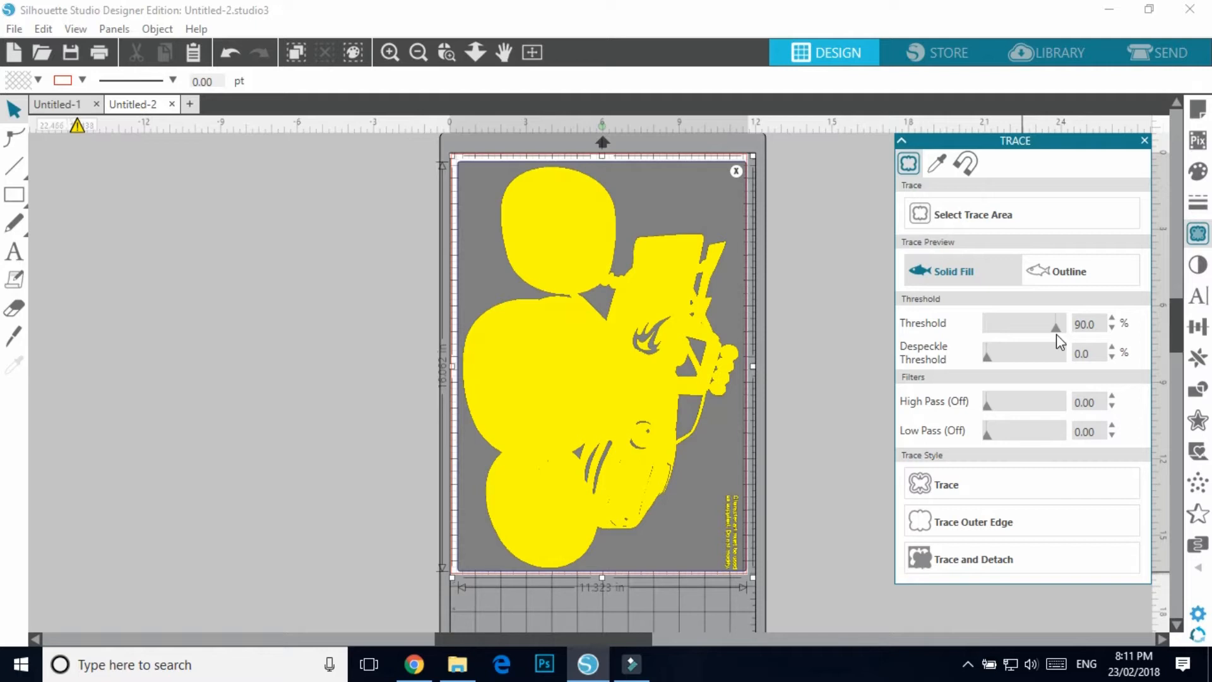
# Step: Try a trace threshold of 100%, return it to 90%, and trace and detach the truck from its background
pyautogui.moveTo(1055, 334); pyautogui.dragTo(1078, 337)
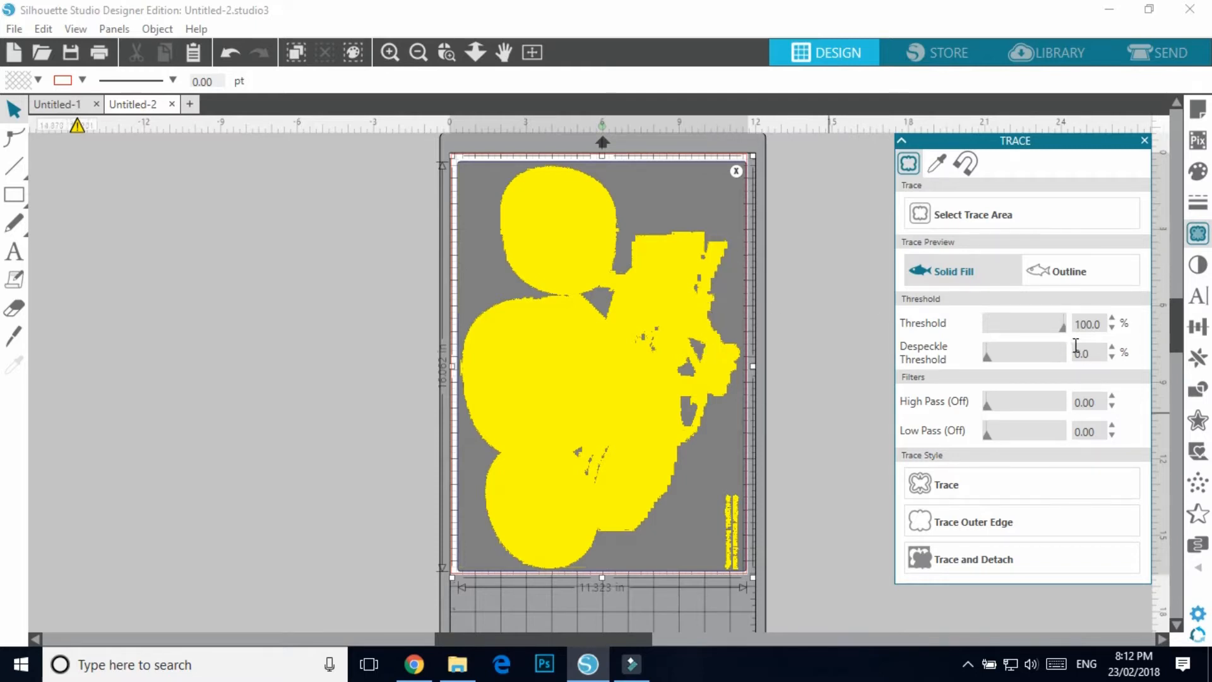
pyautogui.moveTo(1064, 334); pyautogui.dragTo(1057, 333)
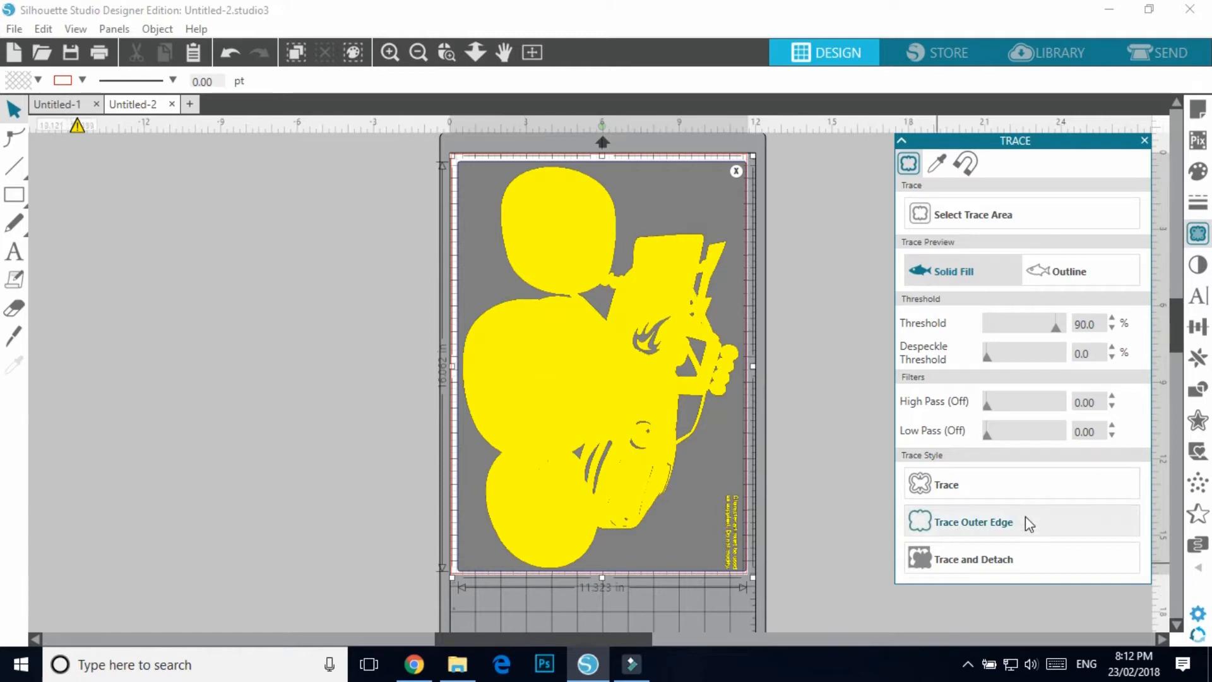
pyautogui.click(986, 561)
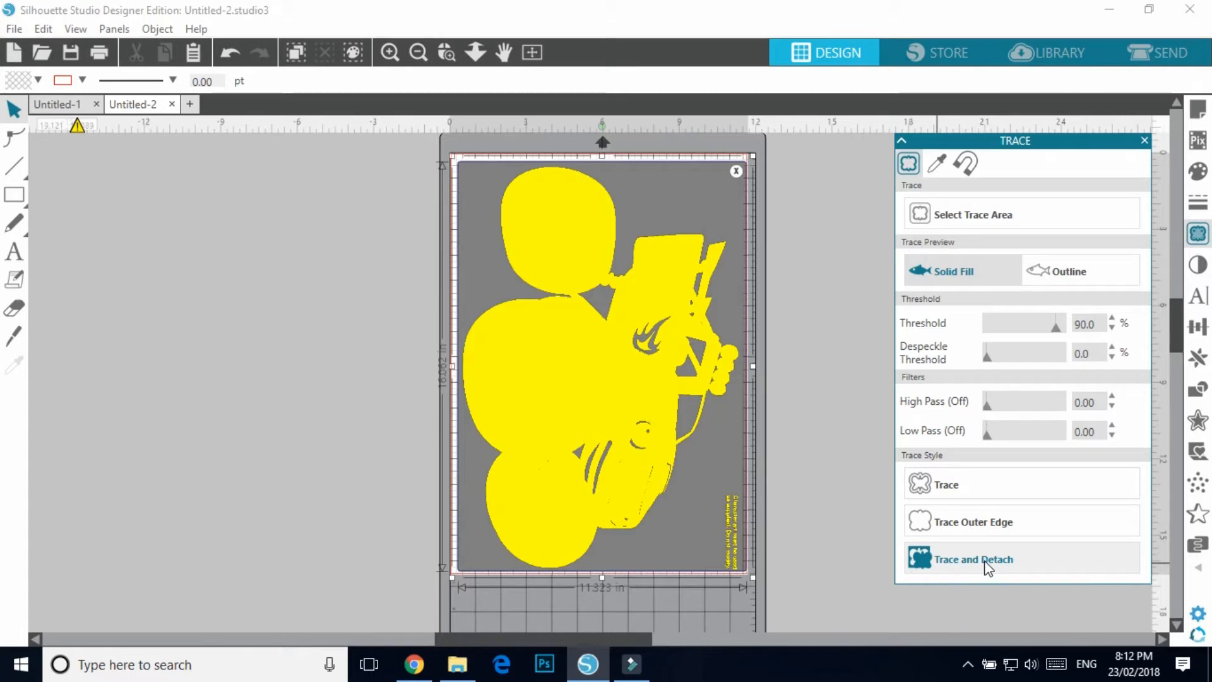
pyautogui.click(988, 566)
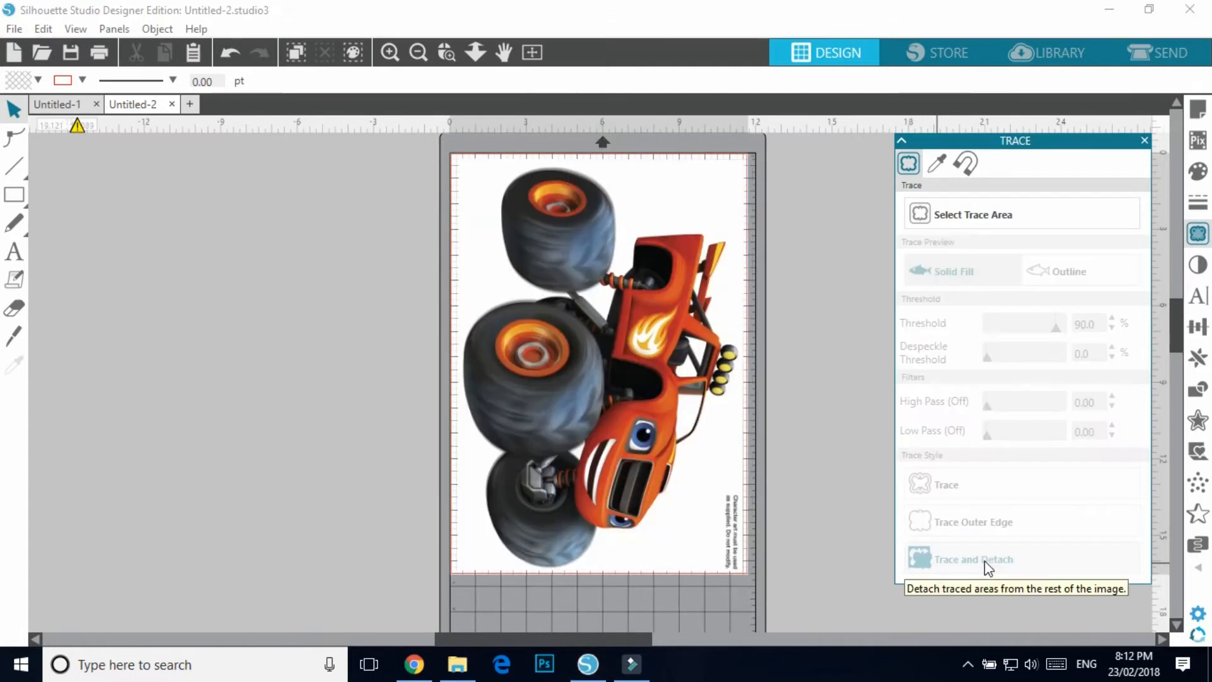
# Step: Delete the leftover background and caption around the detached truck and place the truck back on the page
pyautogui.moveTo(564, 388); pyautogui.dragTo(236, 376)
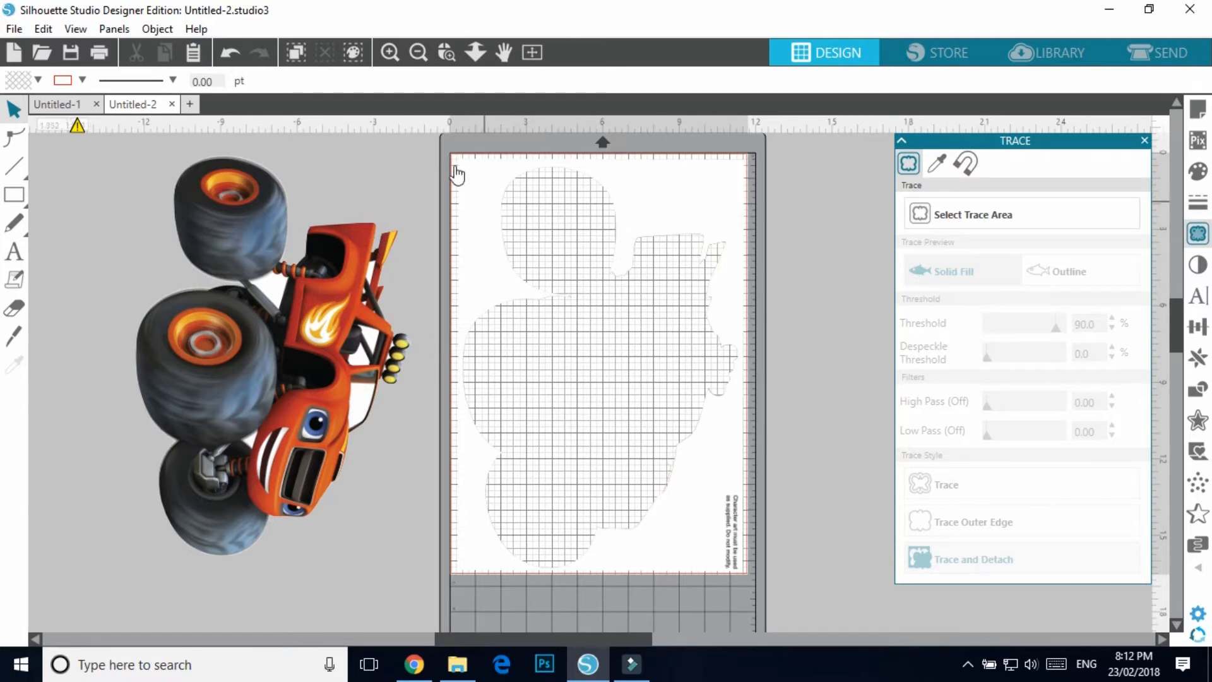
pyautogui.moveTo(453, 138); pyautogui.dragTo(775, 590)
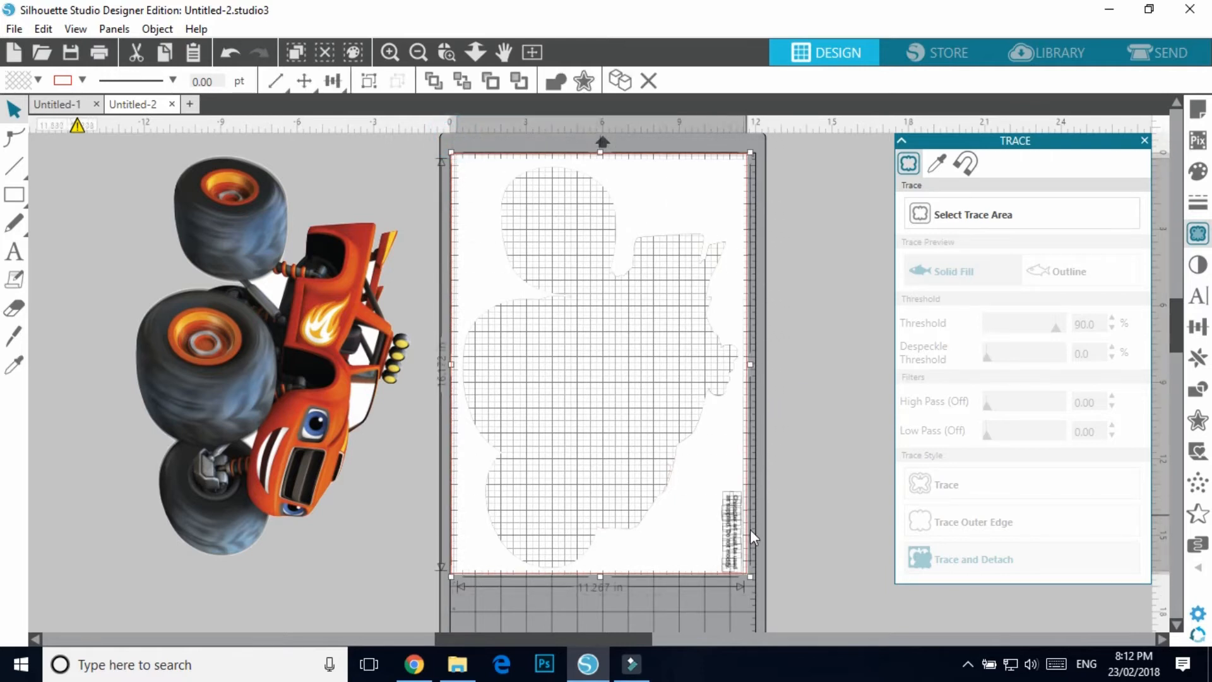
pyautogui.press('Delete')
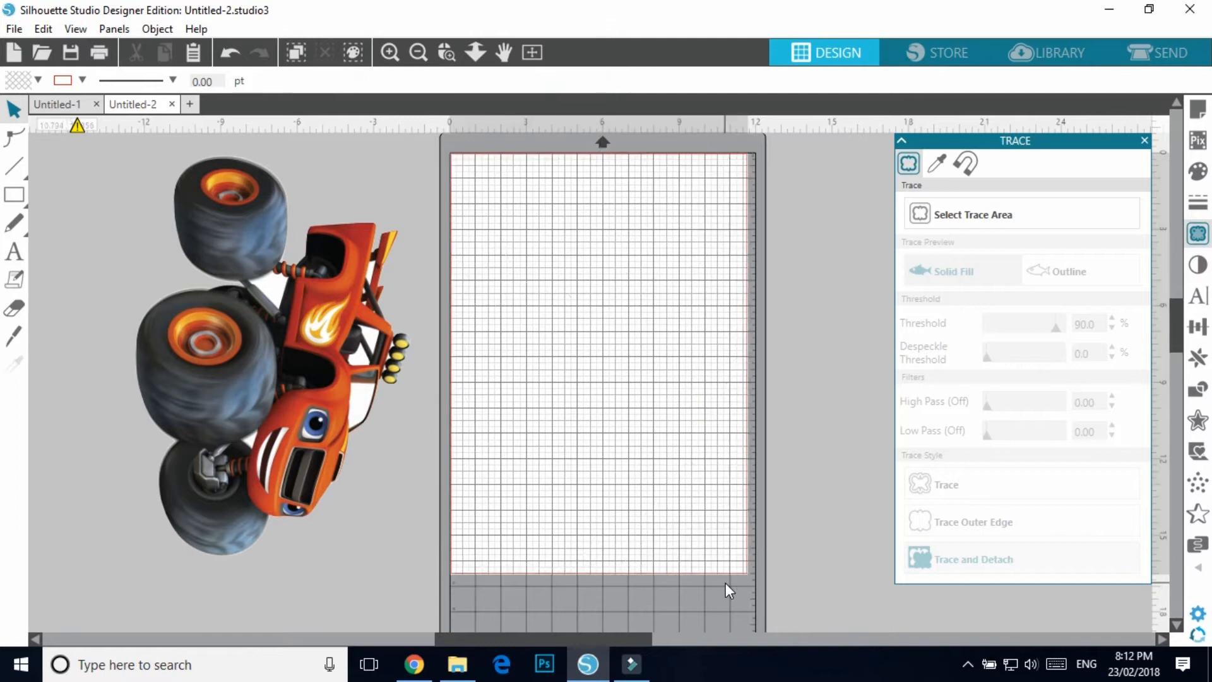
pyautogui.click(432, 145)
pyautogui.moveTo(611, 191); pyautogui.dragTo(761, 471)
pyautogui.moveTo(273, 414); pyautogui.dragTo(606, 413)
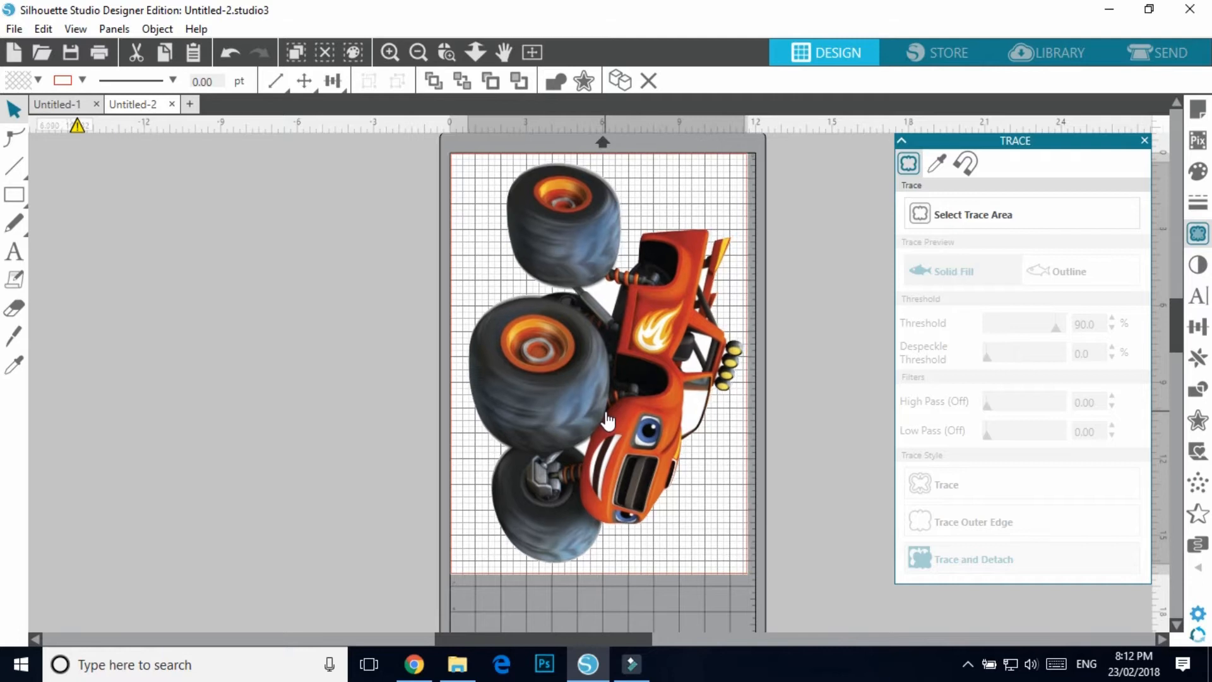
pyautogui.press('Escape')
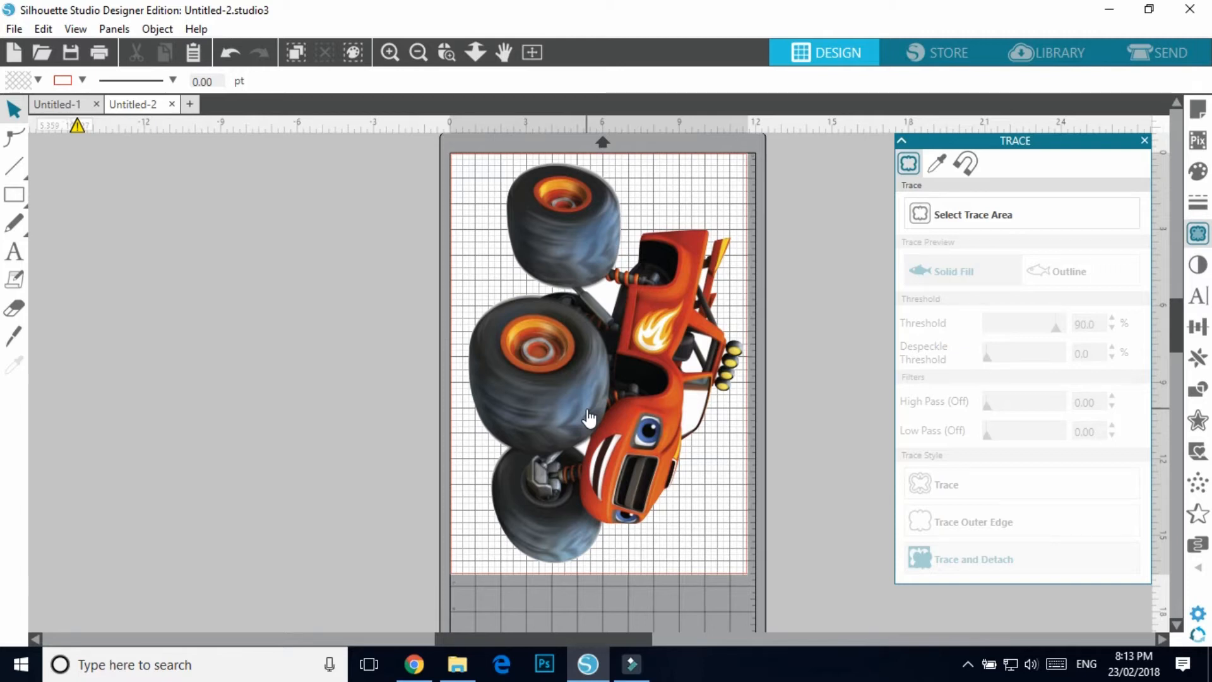
# Step: Add an offset outline around the truck at a distance of 0.100 in
pyautogui.click(591, 330)
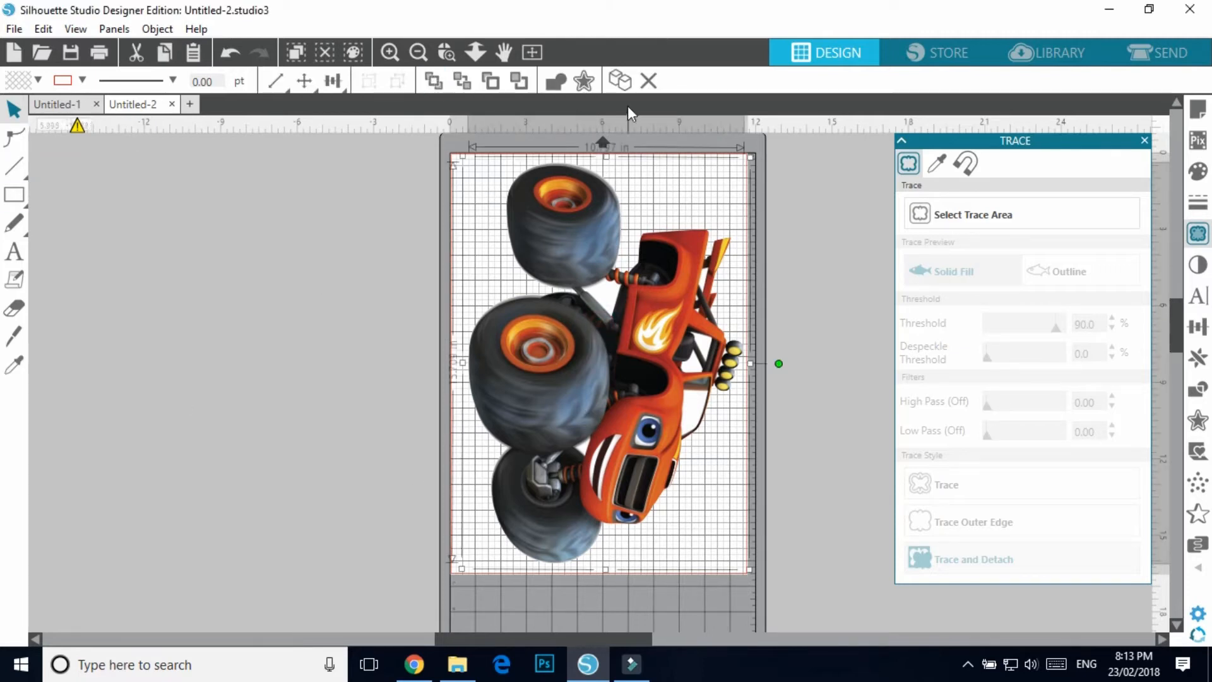
pyautogui.click(585, 80)
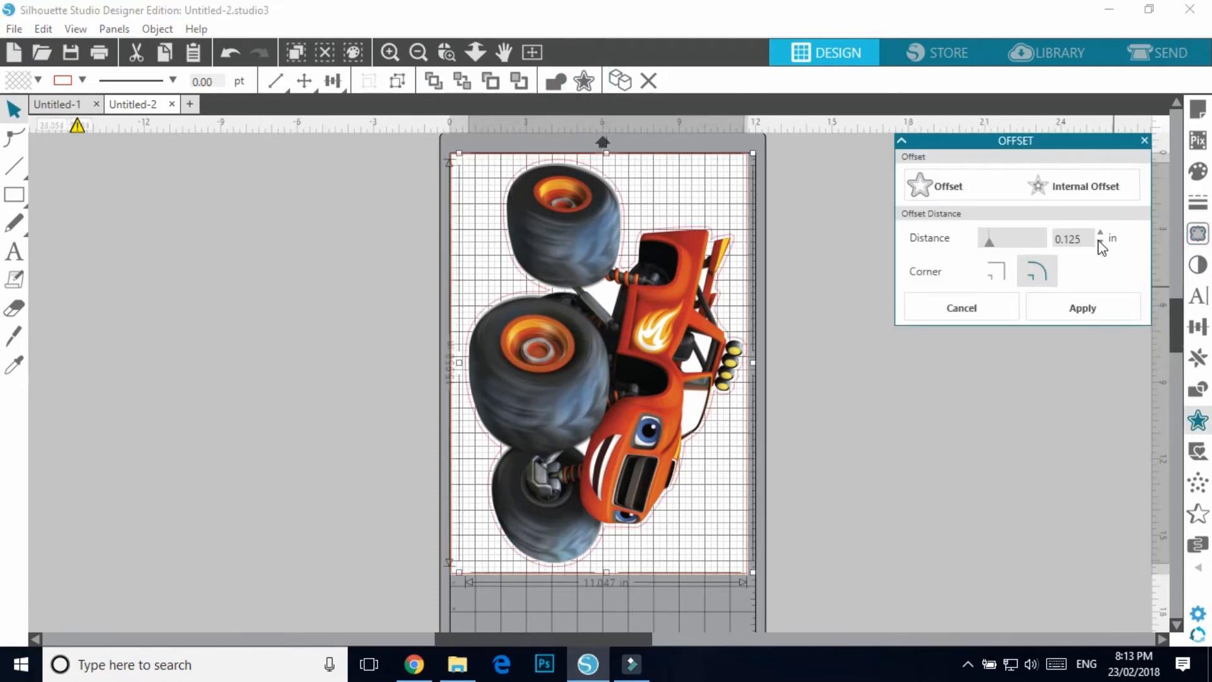
pyautogui.moveTo(1082, 238); pyautogui.dragTo(1070, 238)
pyautogui.press('Return')
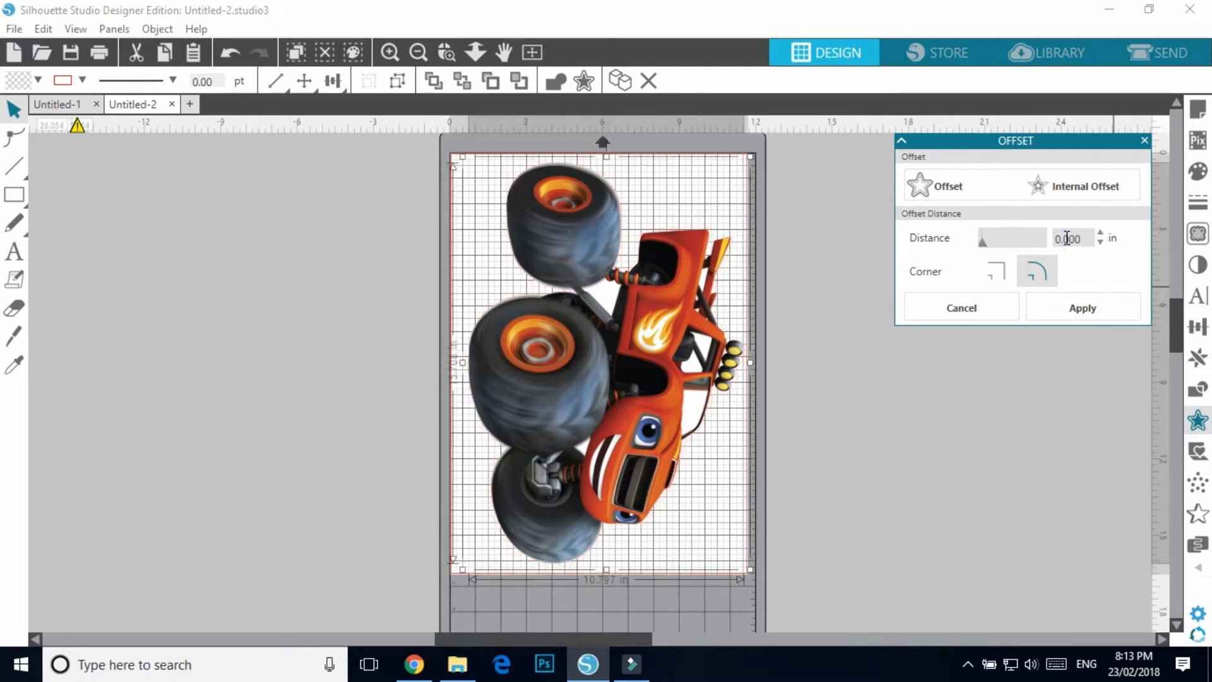
pyautogui.moveTo(1082, 240); pyautogui.dragTo(1051, 243)
pyautogui.write('0')
pyautogui.press('Return')
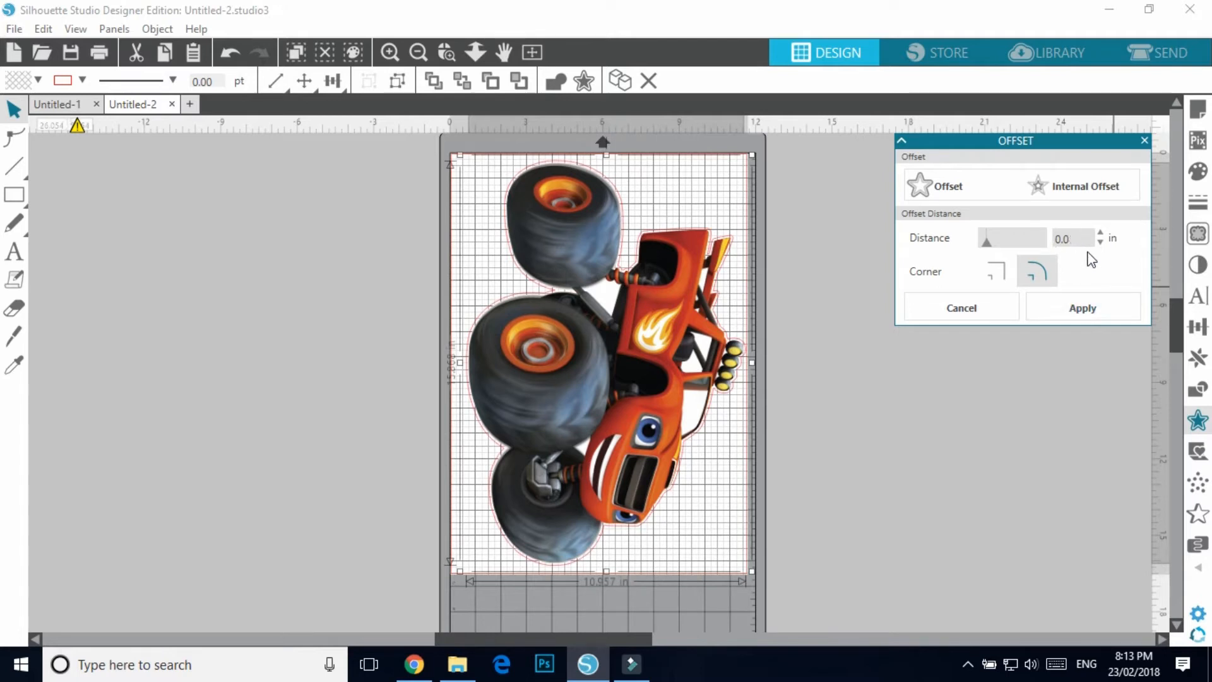
pyautogui.press('Return')
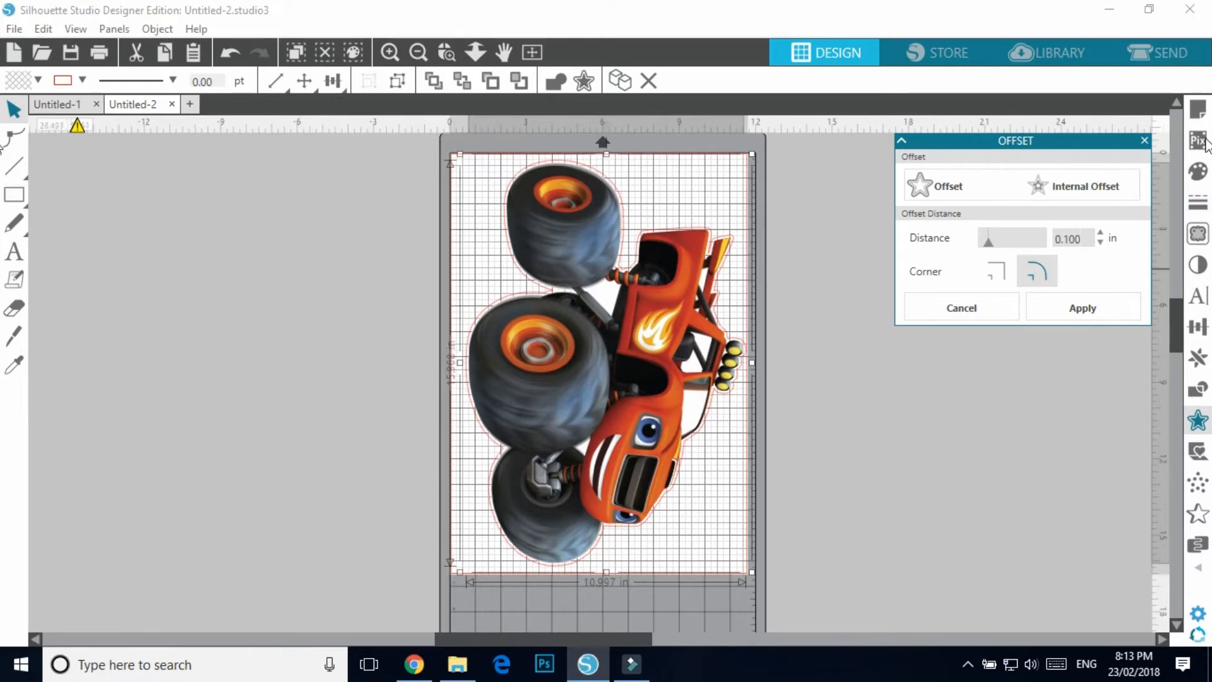
# Step: Fill the offset shape with white, try black, and return the fill to white
pyautogui.click(1199, 173)
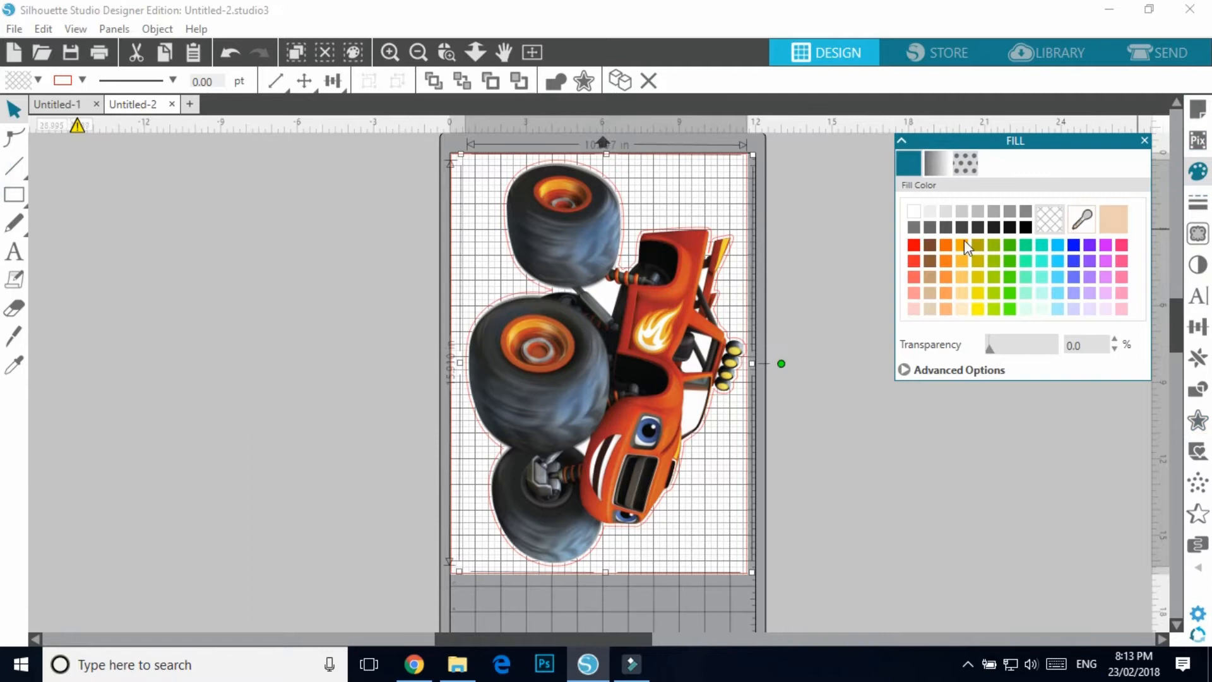
pyautogui.click(919, 209)
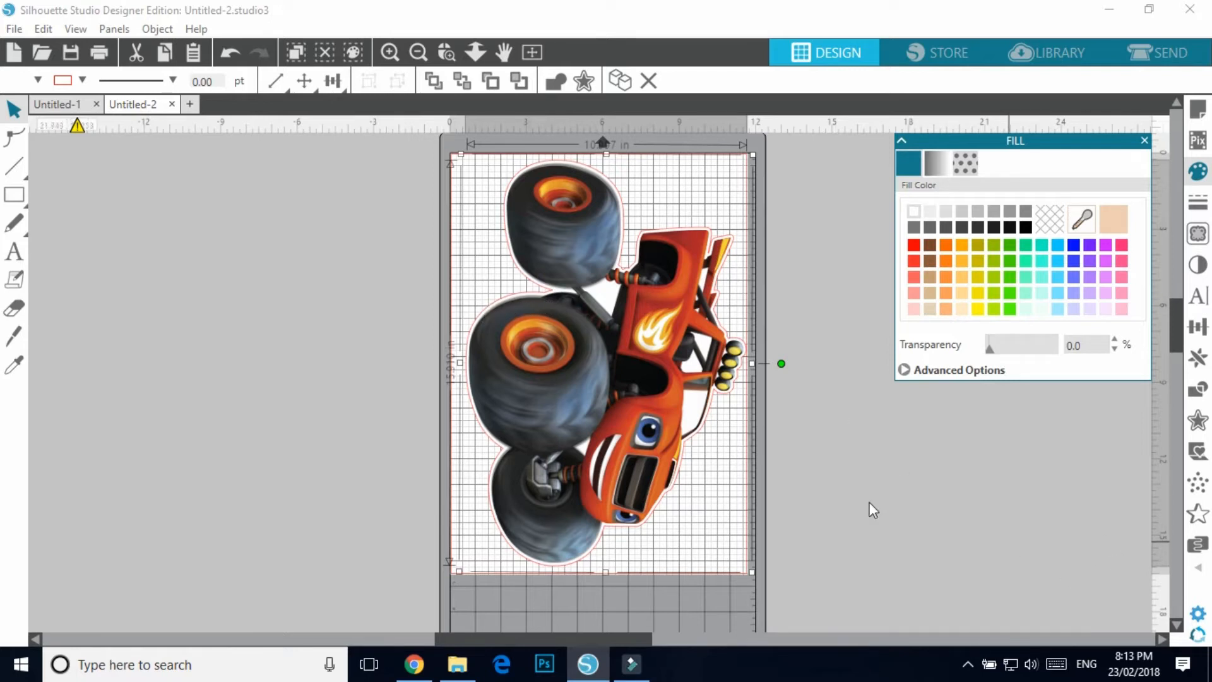
pyautogui.click(1026, 227)
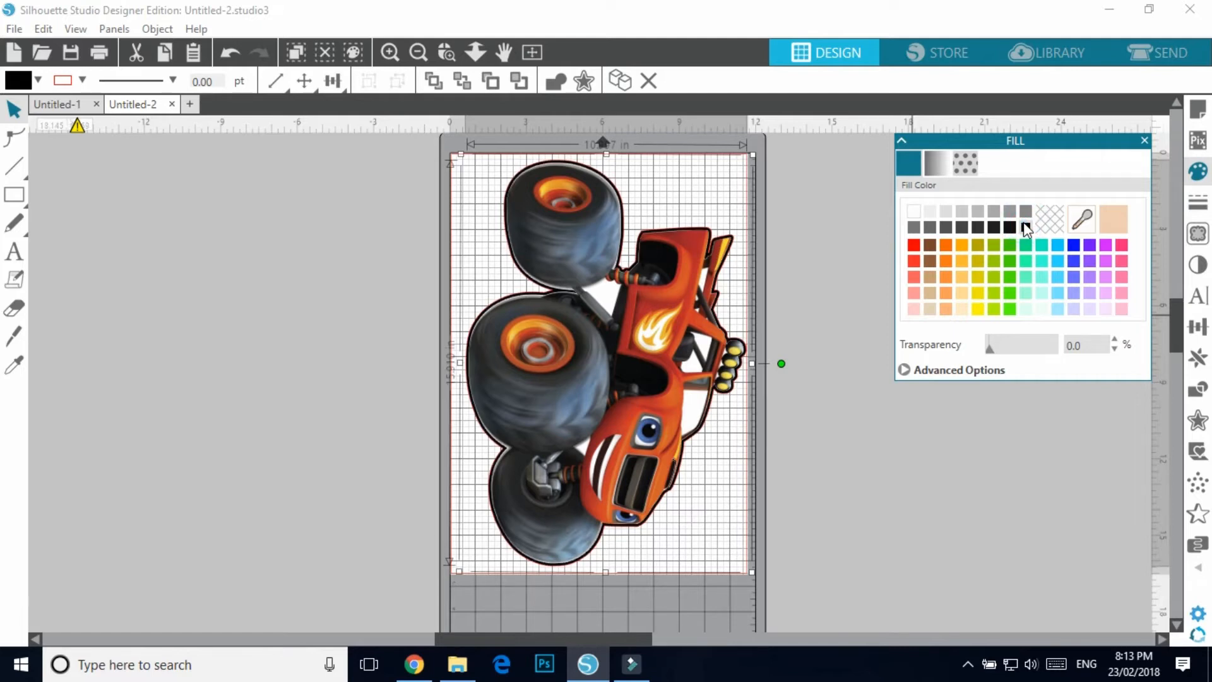
pyautogui.click(913, 211)
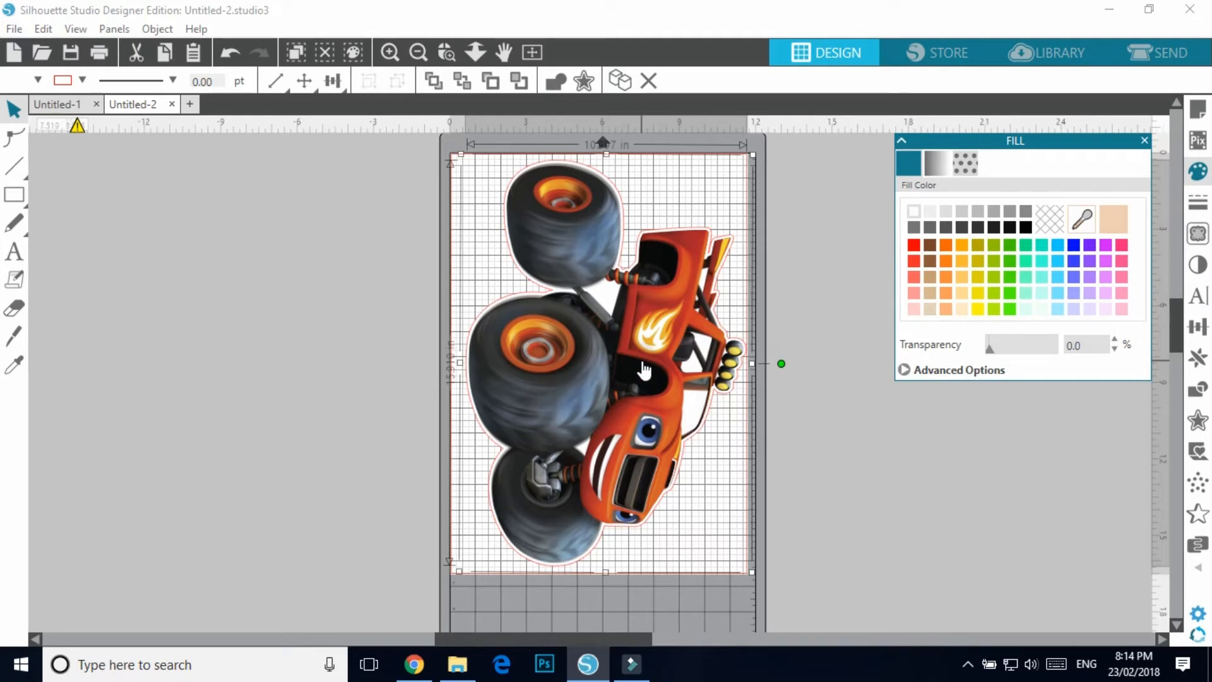
# Step: Try black, white and transparent line colors on the offset outline
pyautogui.click(1198, 202)
pyautogui.click(937, 164)
pyautogui.click(1026, 228)
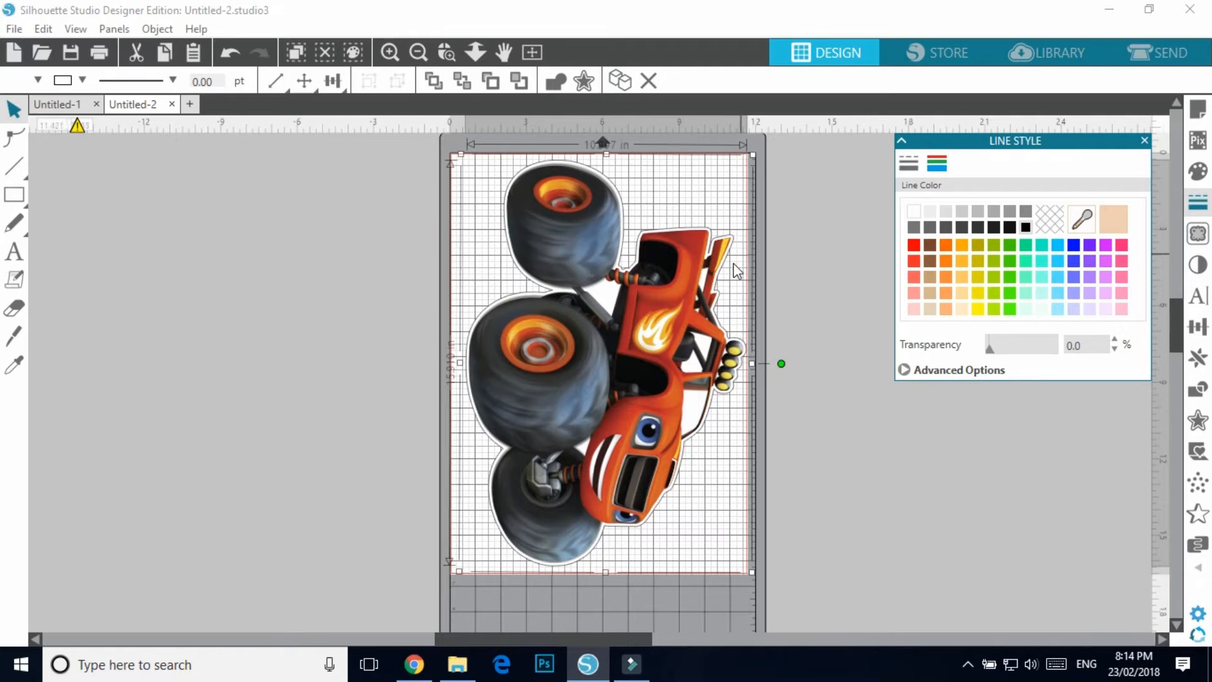
pyautogui.click(917, 212)
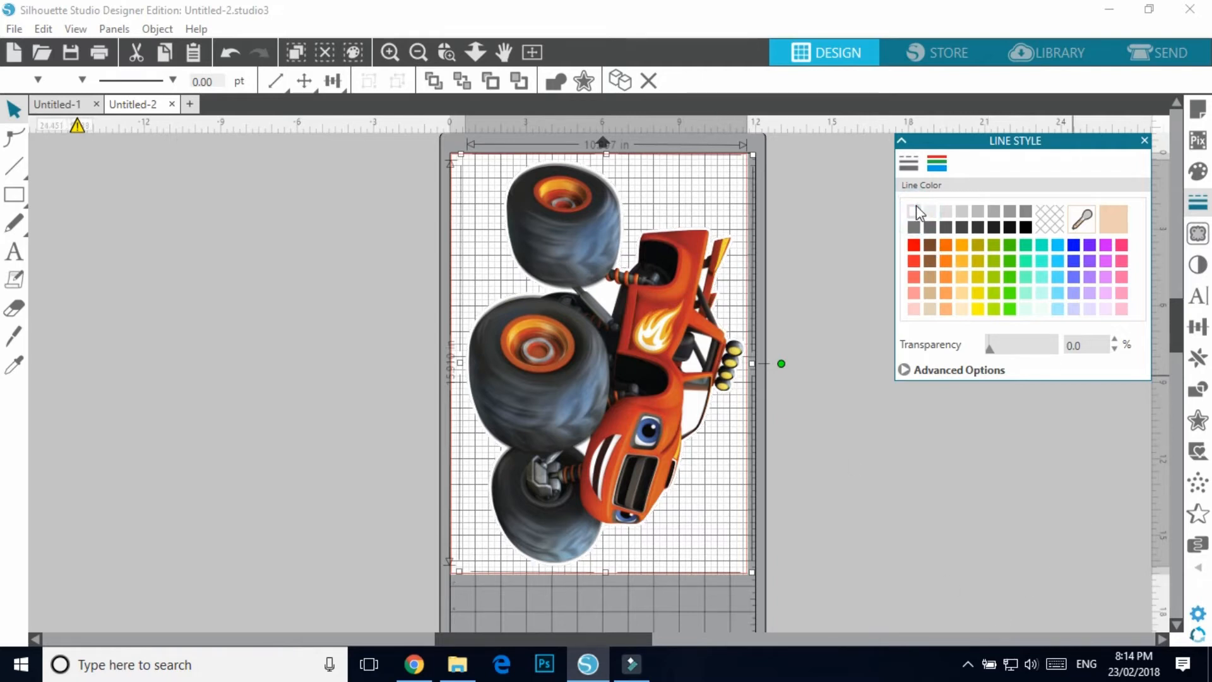
pyautogui.click(910, 168)
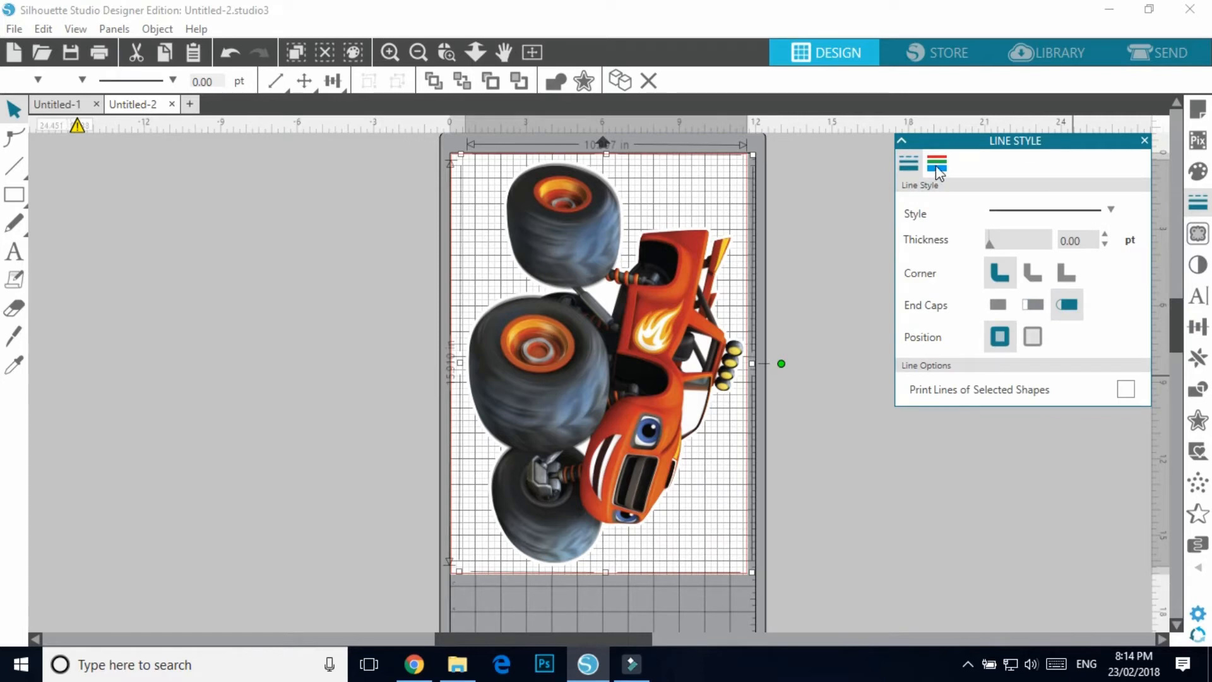
pyautogui.click(937, 168)
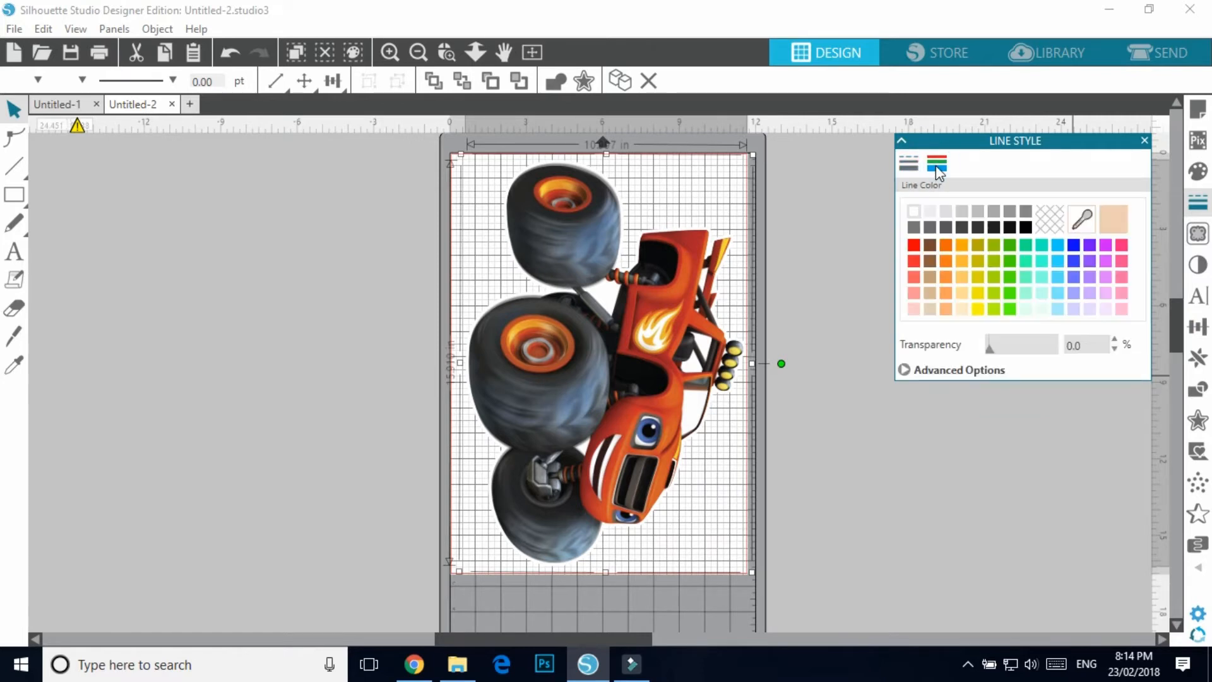
pyautogui.click(1052, 219)
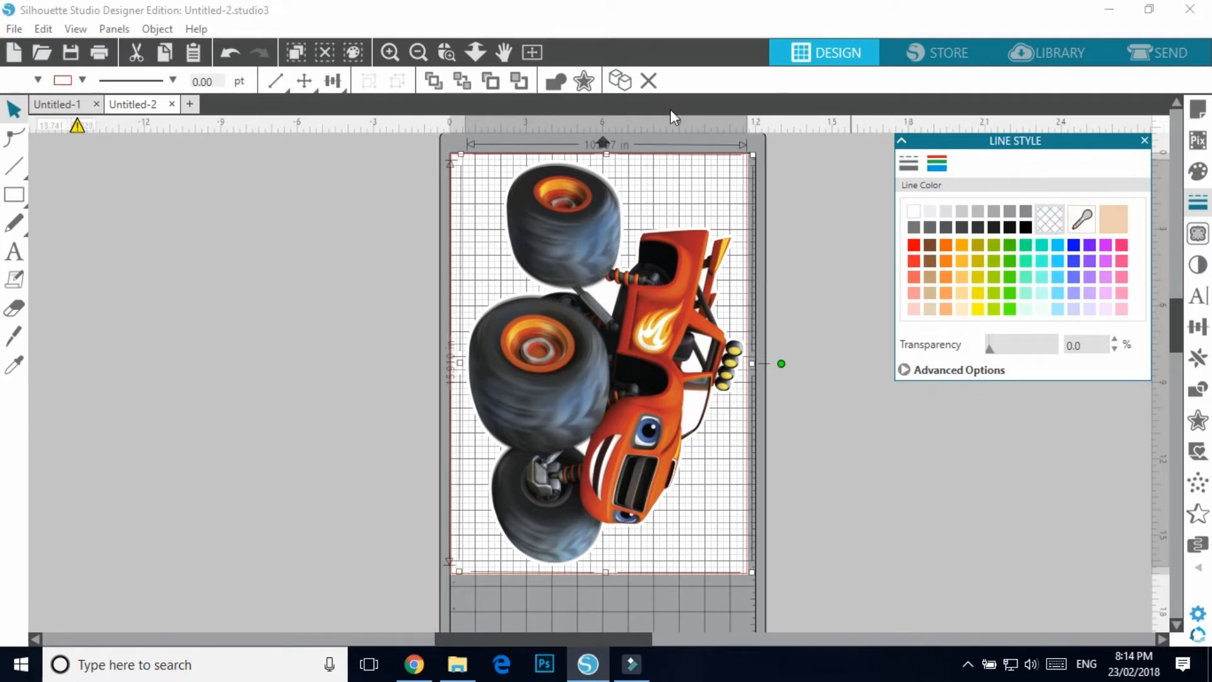
# Step: Undo the line color changes on the offset outline and deselect it
pyautogui.click(228, 56)
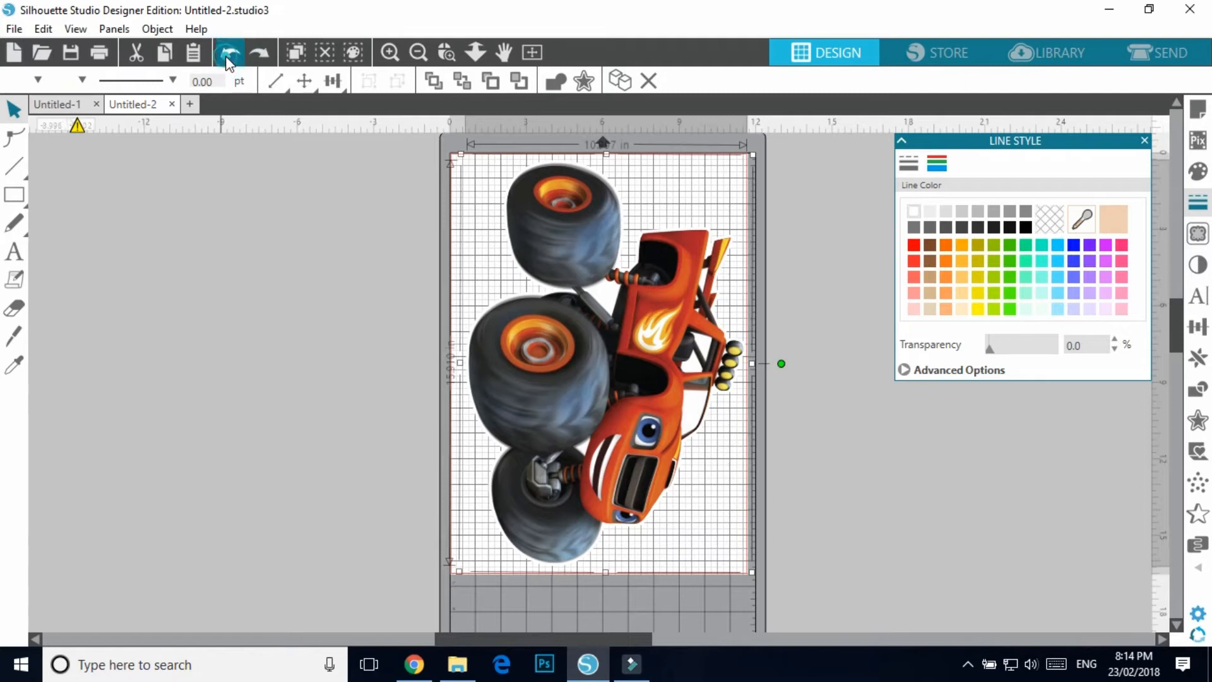
pyautogui.click(229, 52)
pyautogui.click(945, 493)
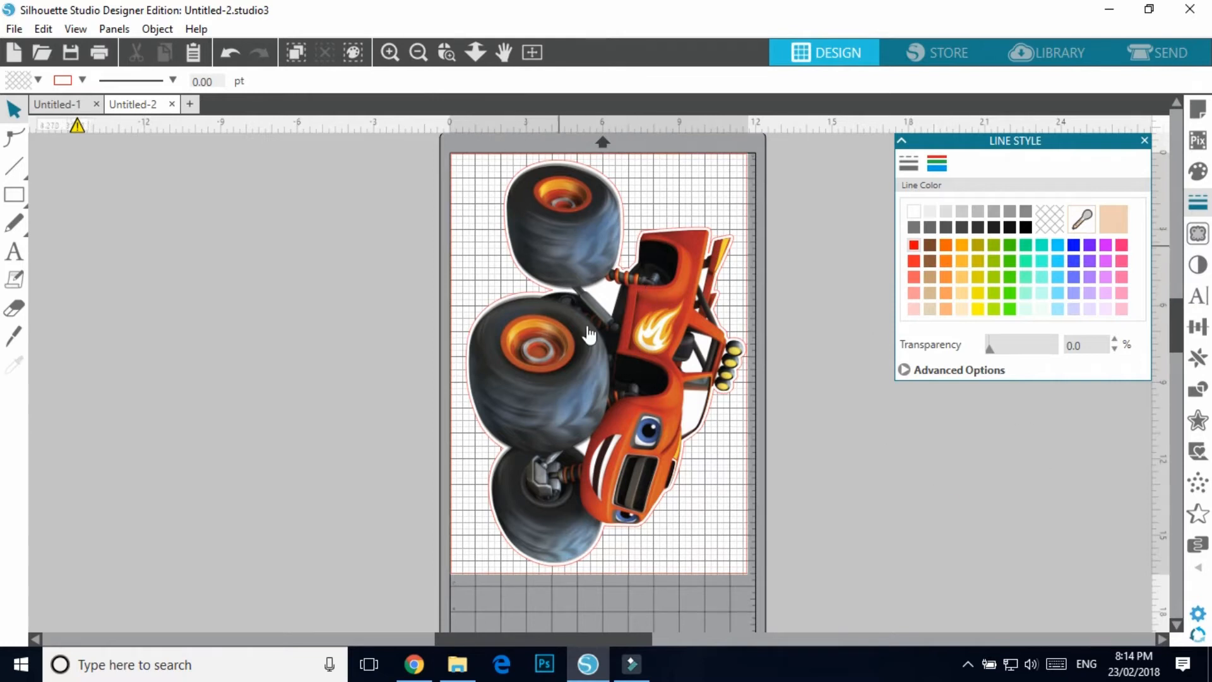
# Step: Move the truck off its white offset shape and undo the move
pyautogui.click(286, 297)
pyautogui.moveTo(633, 377); pyautogui.dragTo(359, 357)
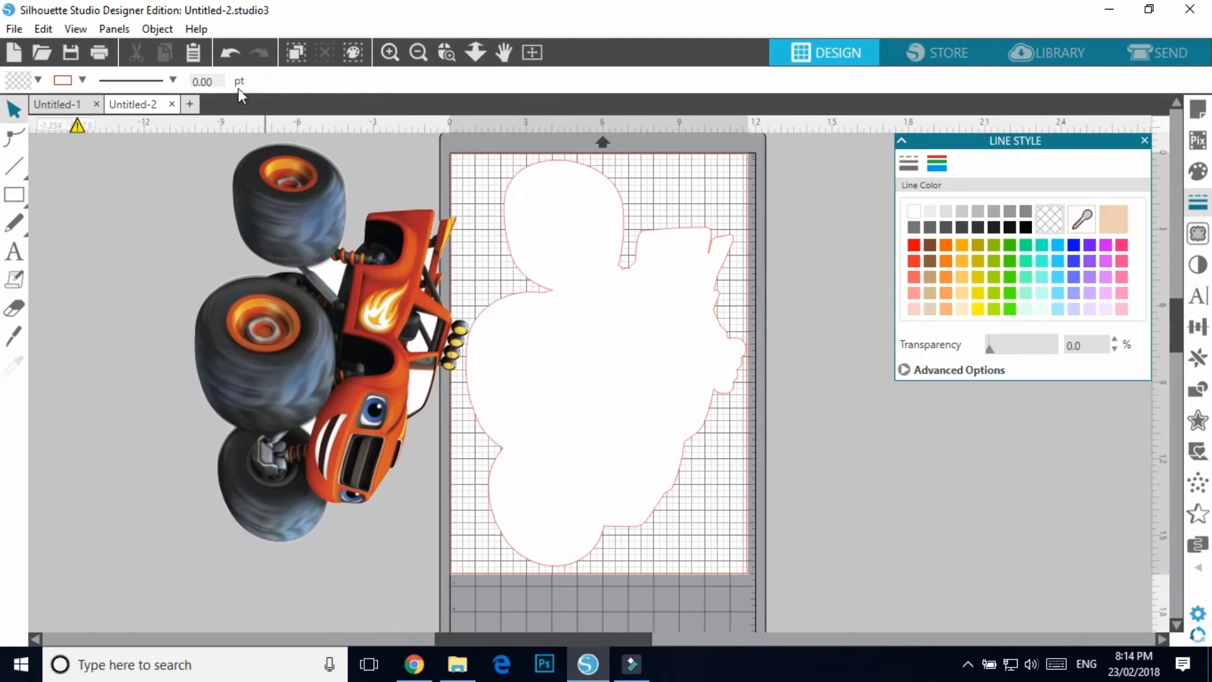
pyautogui.click(230, 52)
# Step: Group the truck with its white offset shape and shift the group slightly left to fit inside the page border
pyautogui.moveTo(448, 142); pyautogui.dragTo(761, 576)
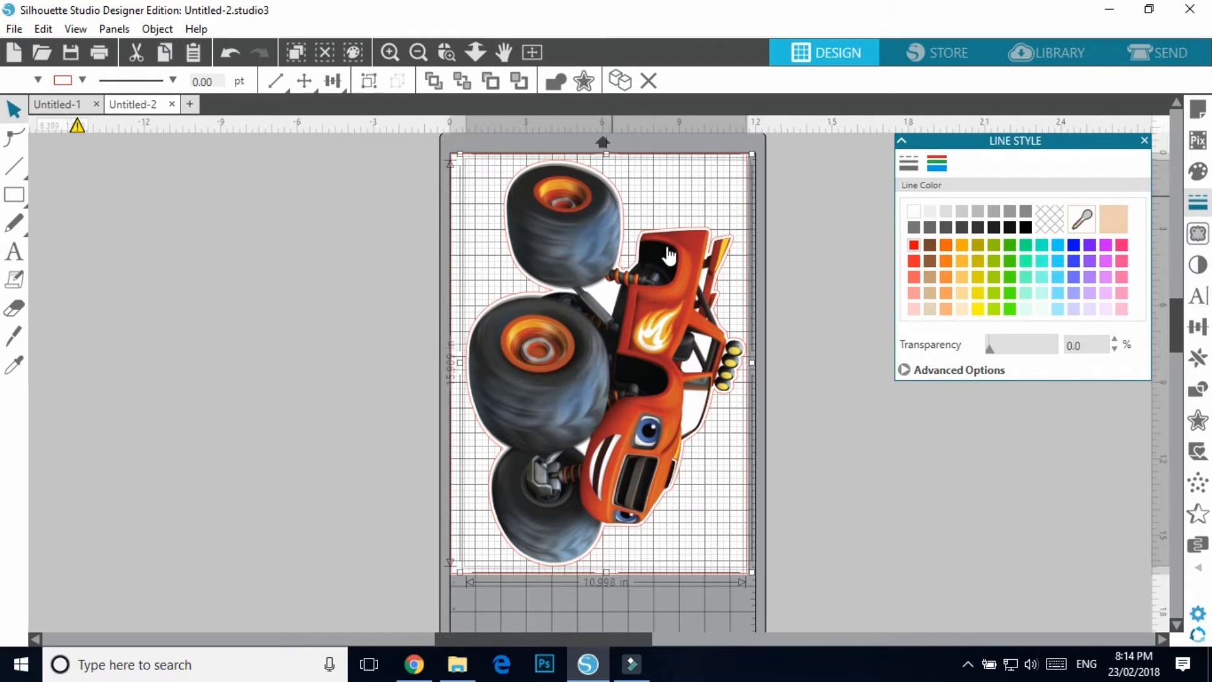
pyautogui.click(370, 80)
pyautogui.moveTo(704, 395); pyautogui.dragTo(633, 405)
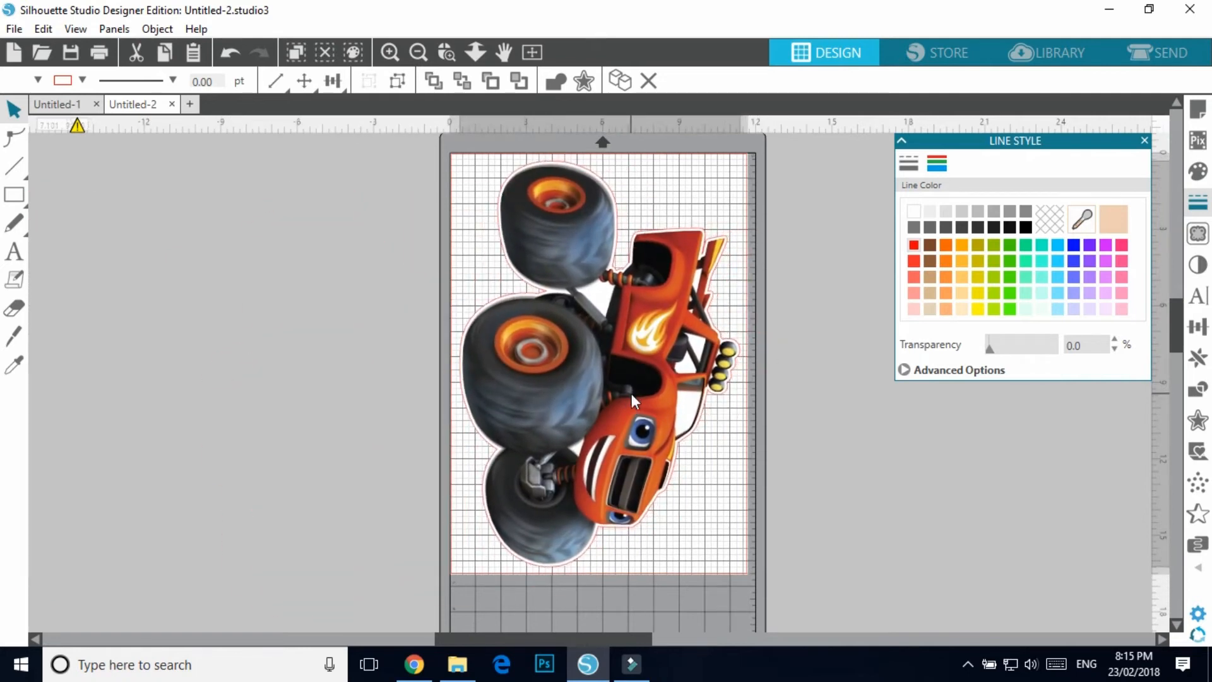
pyautogui.press('Escape')
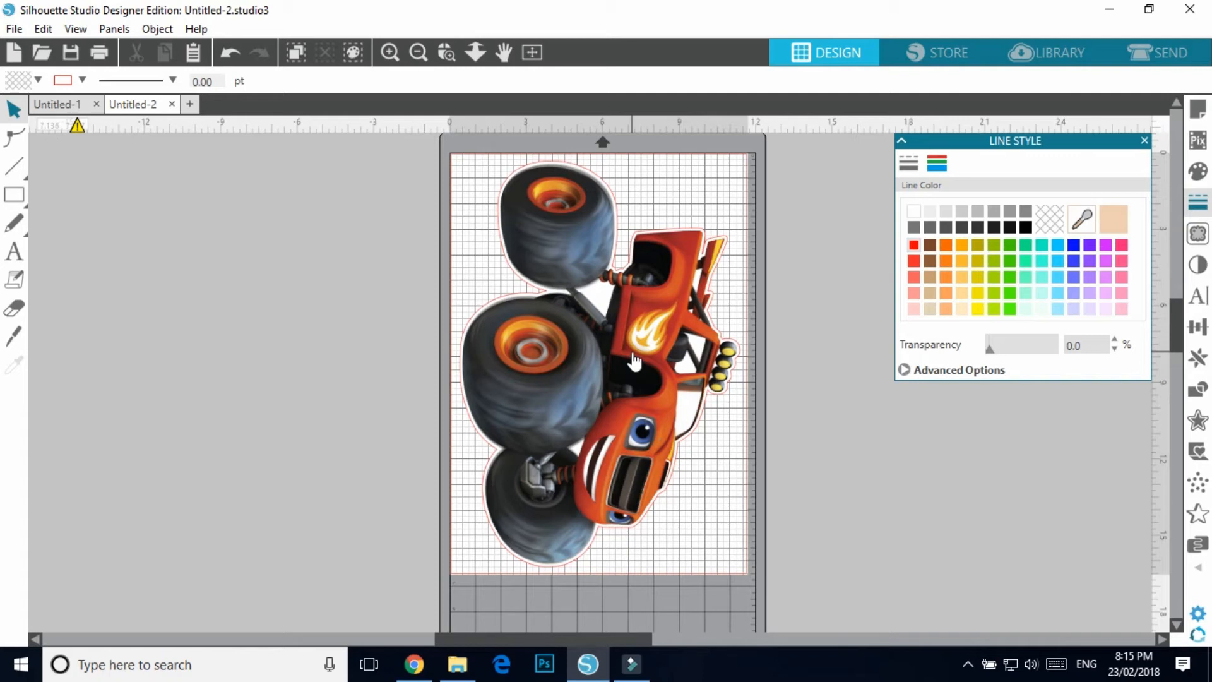
# Step: Set the print page setup paper size to A3+ 329 x 483 mm
pyautogui.click(13, 32)
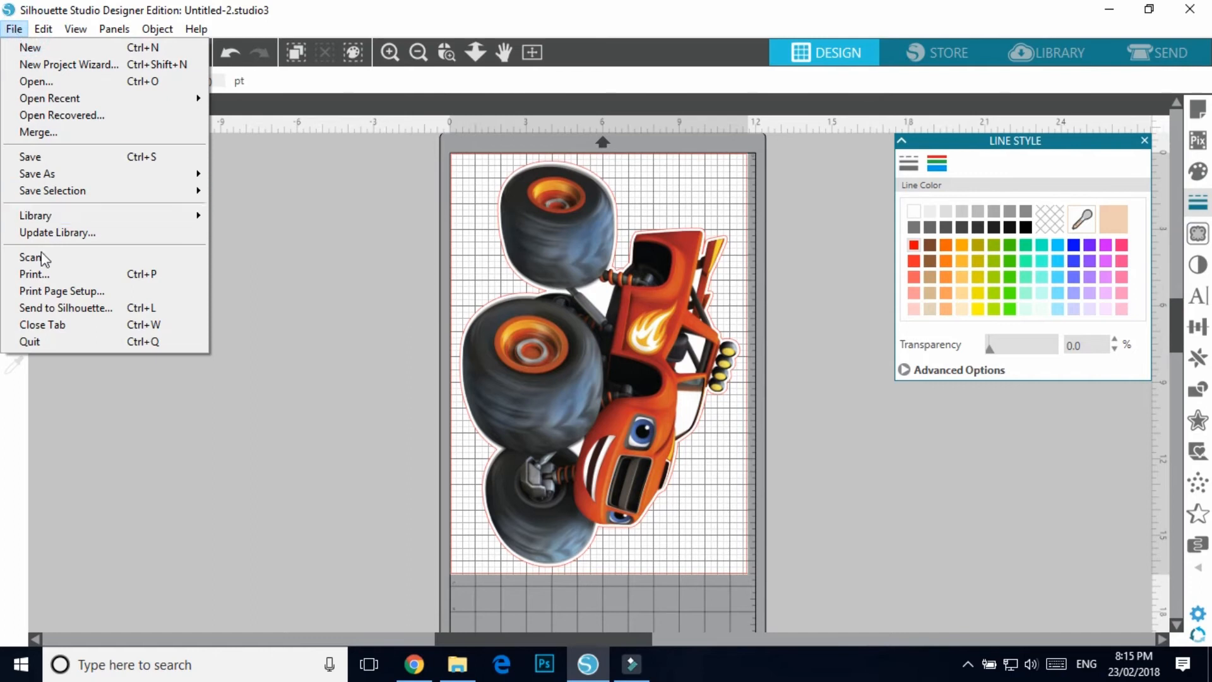
pyautogui.click(37, 285)
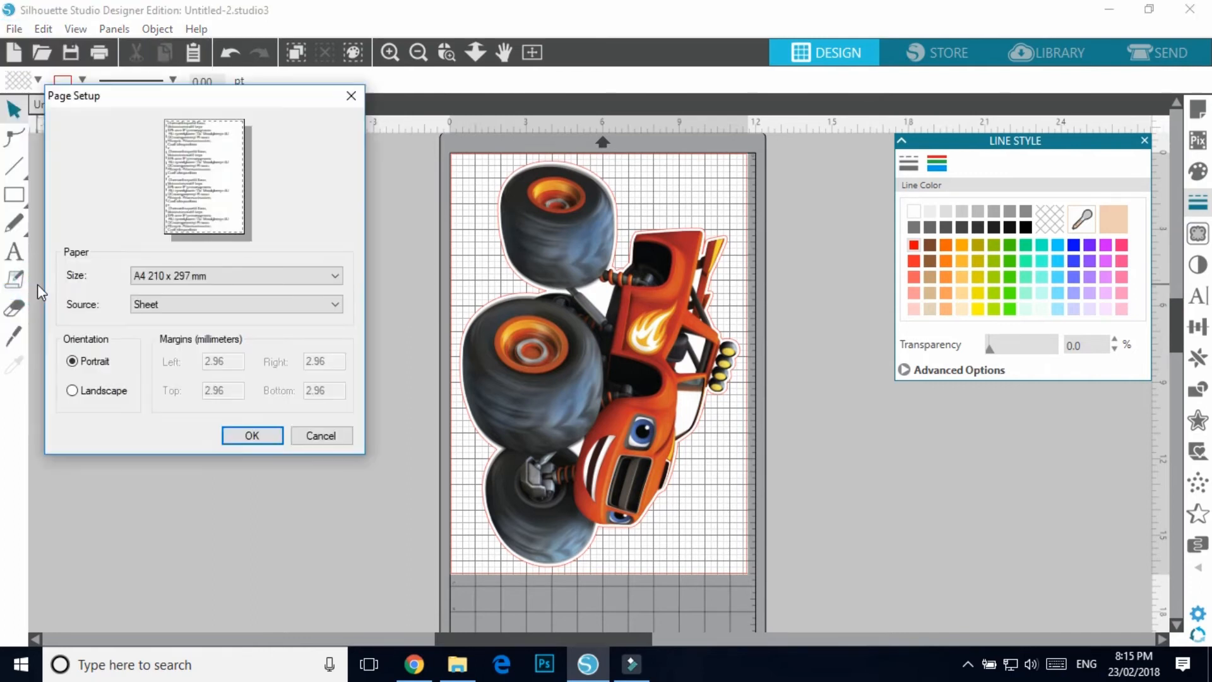
pyautogui.click(189, 278)
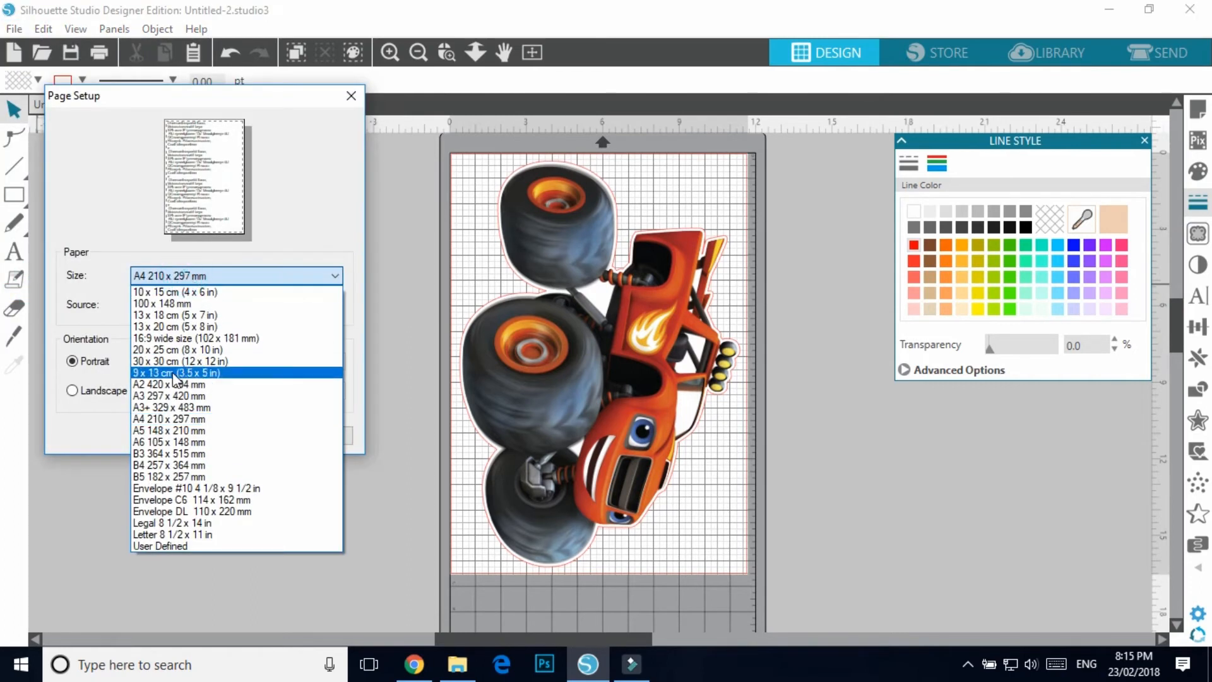
pyautogui.click(165, 407)
pyautogui.click(233, 437)
# Step: Open the print settings for the EPSON Artisan 1430 Series and set the print quality to Best Photo
pyautogui.click(12, 30)
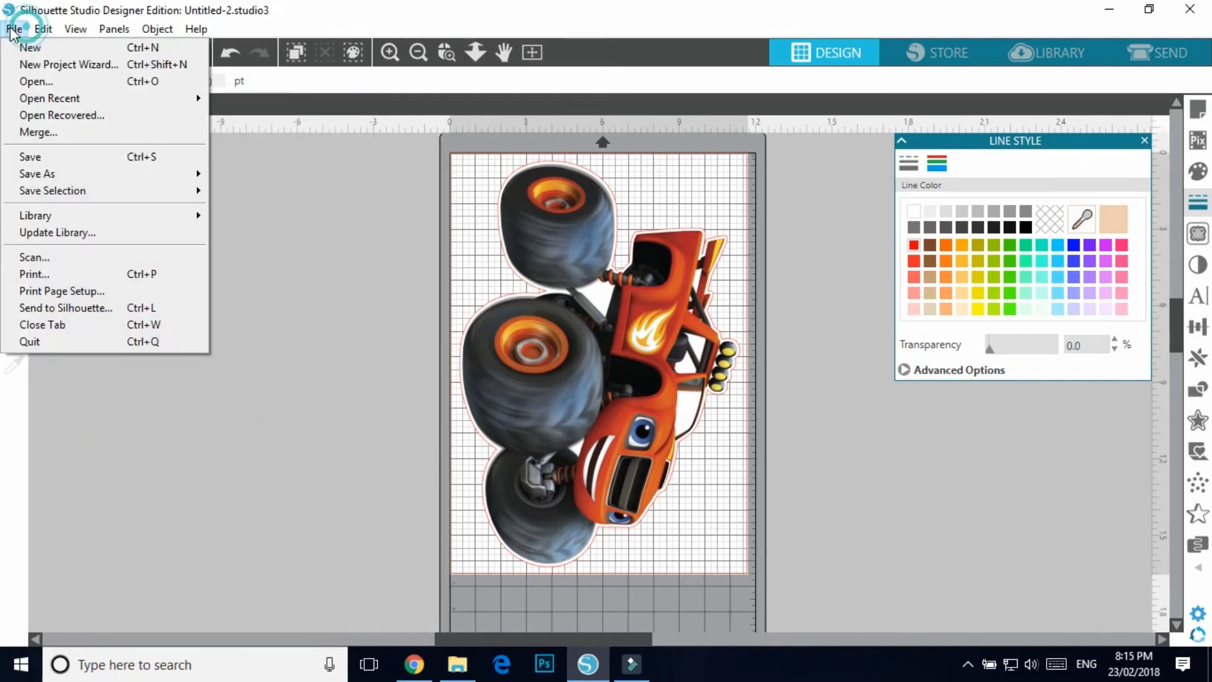
pyautogui.click(58, 272)
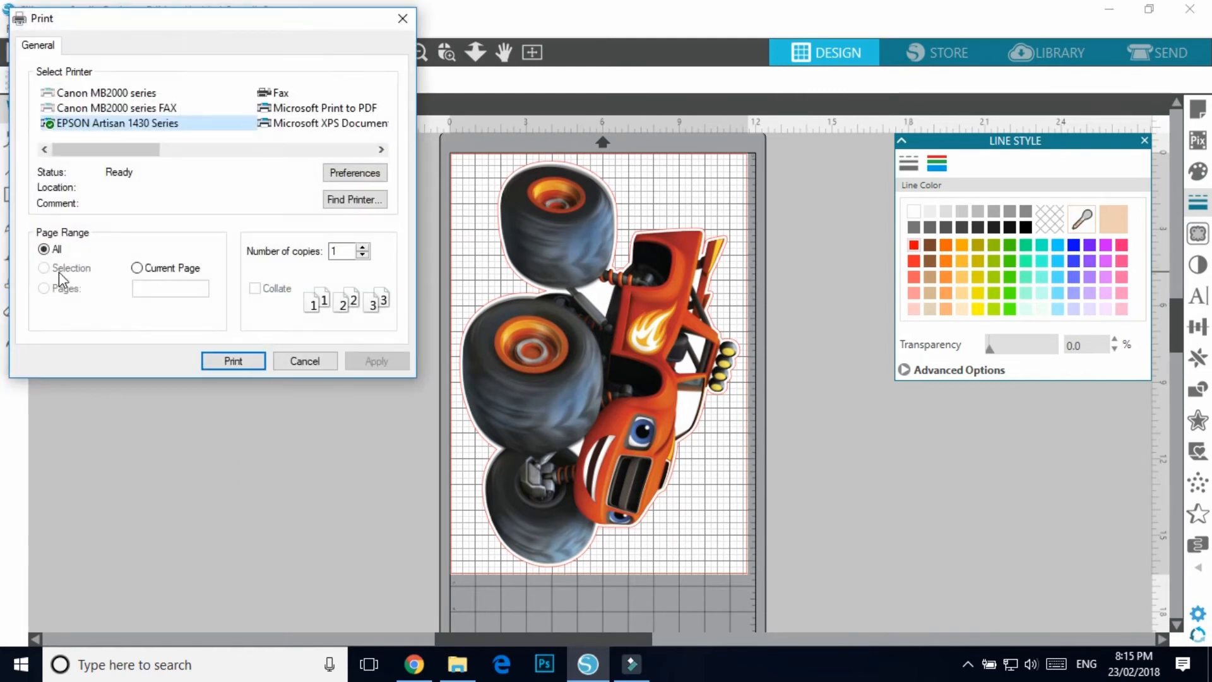
pyautogui.click(355, 171)
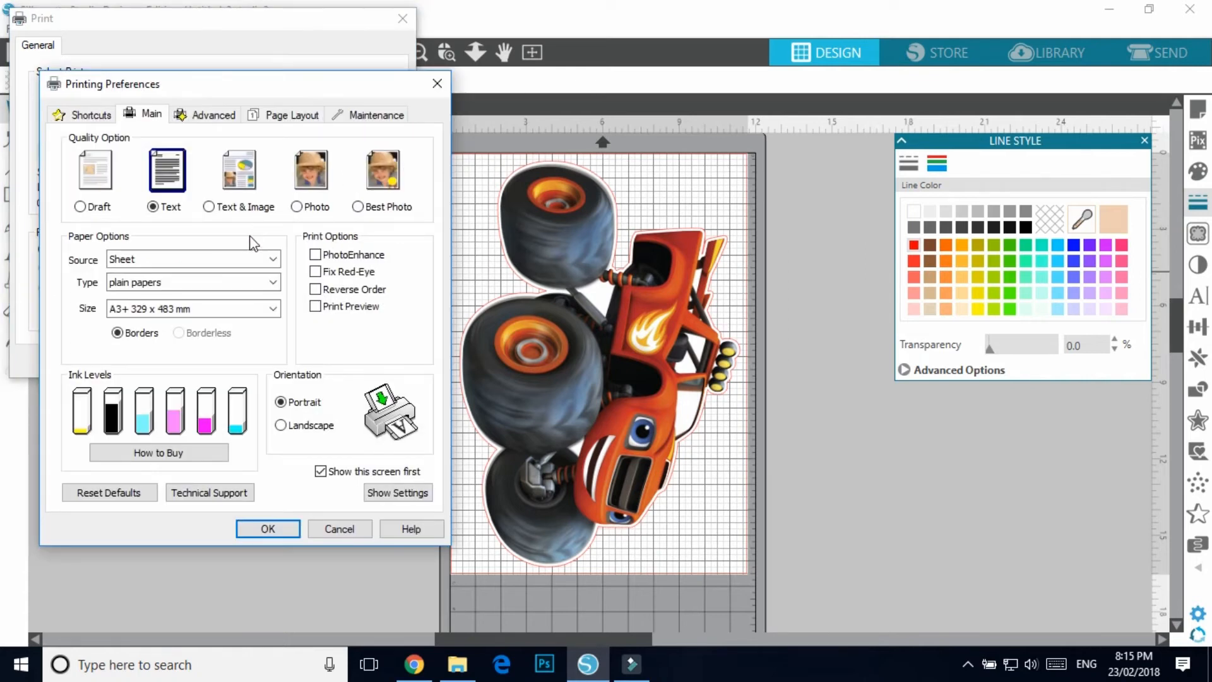
pyautogui.click(358, 208)
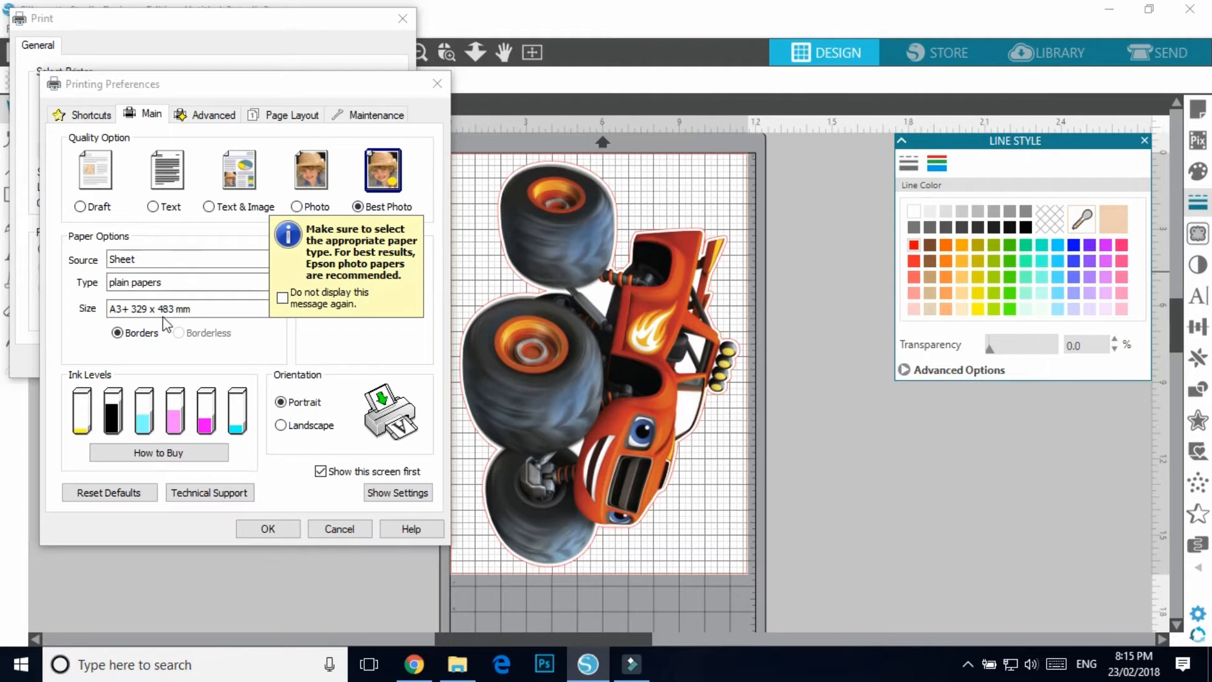
pyautogui.click(267, 528)
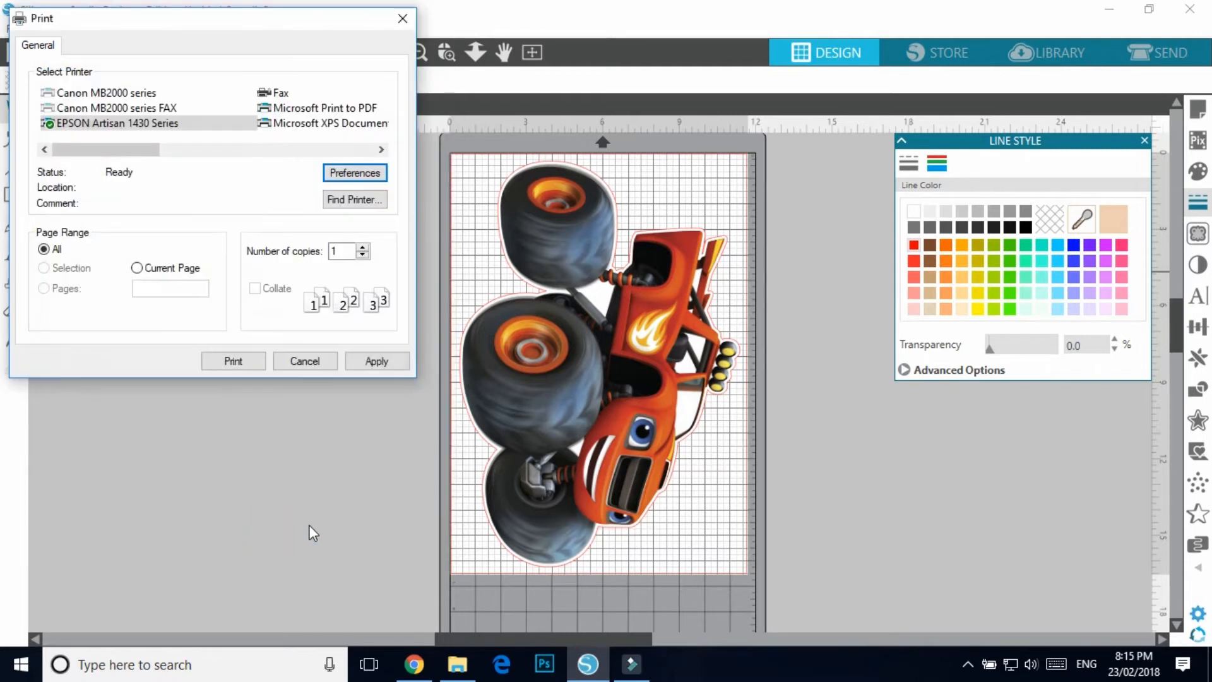